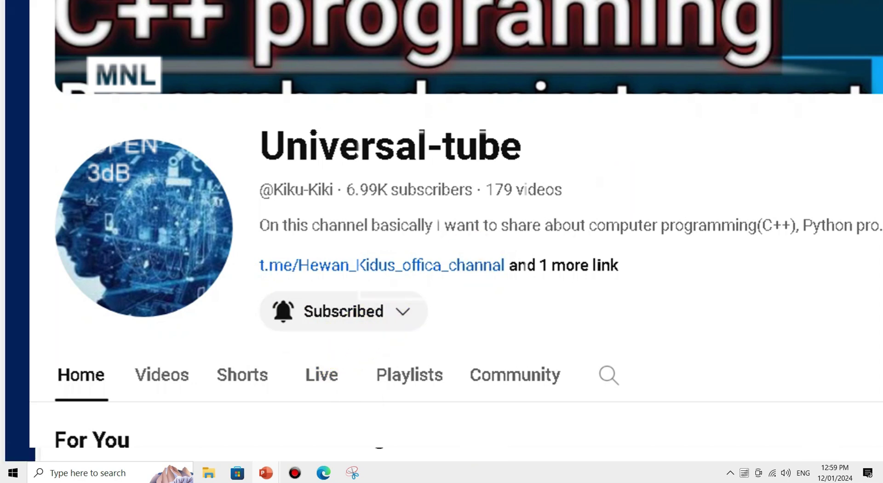
Create a new Microsoft PowerPoint Presentation file on the desktop.
left_click(404, 305)
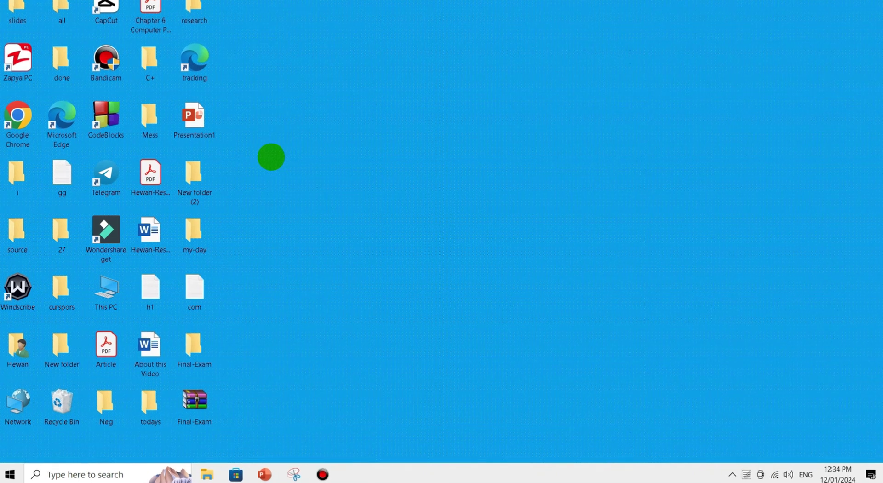
right_click(273, 153)
mouse_move(300, 275)
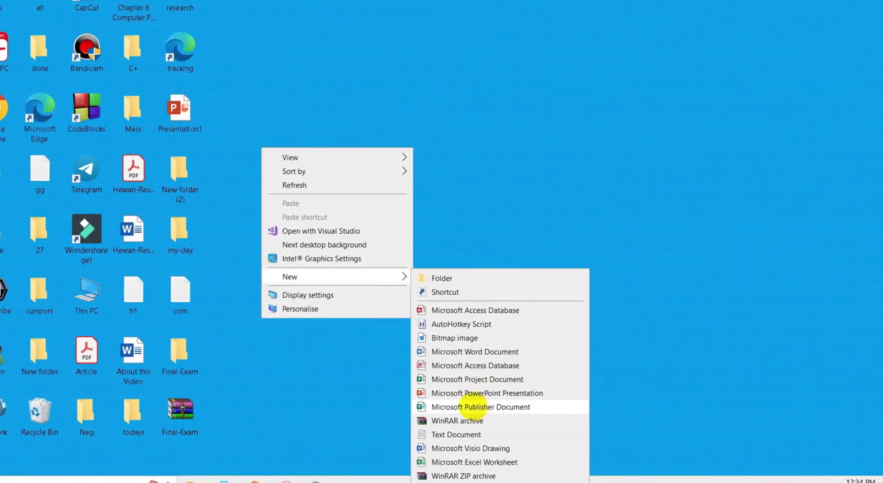
left_click(460, 393)
left_click(306, 208)
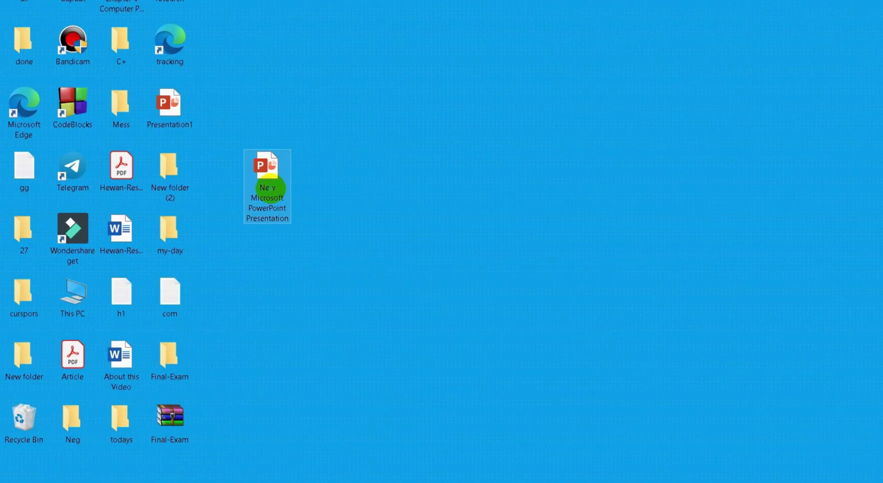
Rename the new presentation to 'slides' and open it.
right_click(270, 187)
left_click(308, 460)
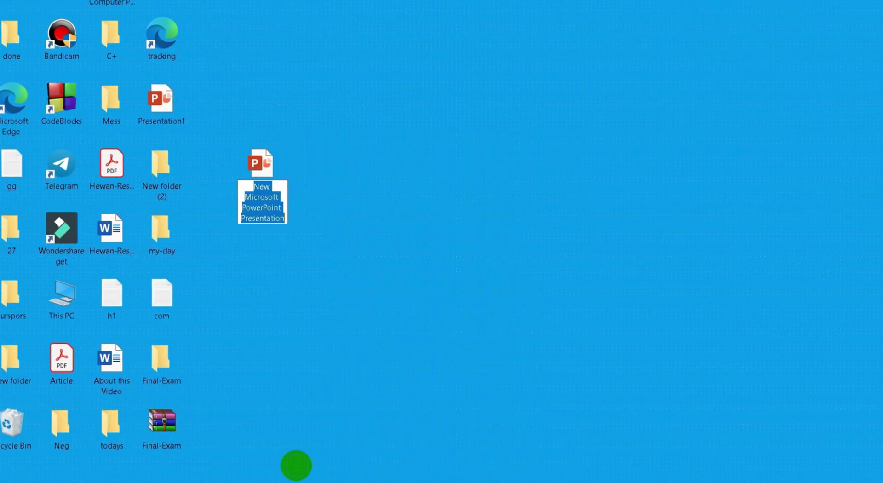
type("sli")
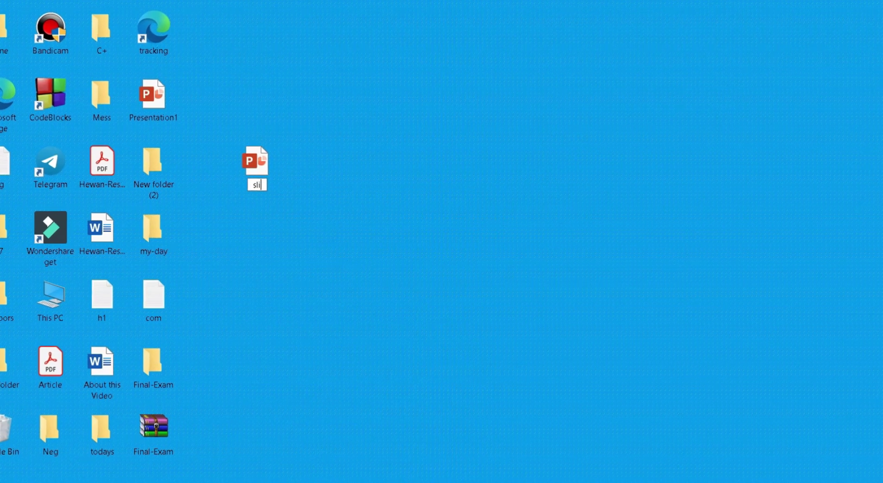
type("des")
key("Return")
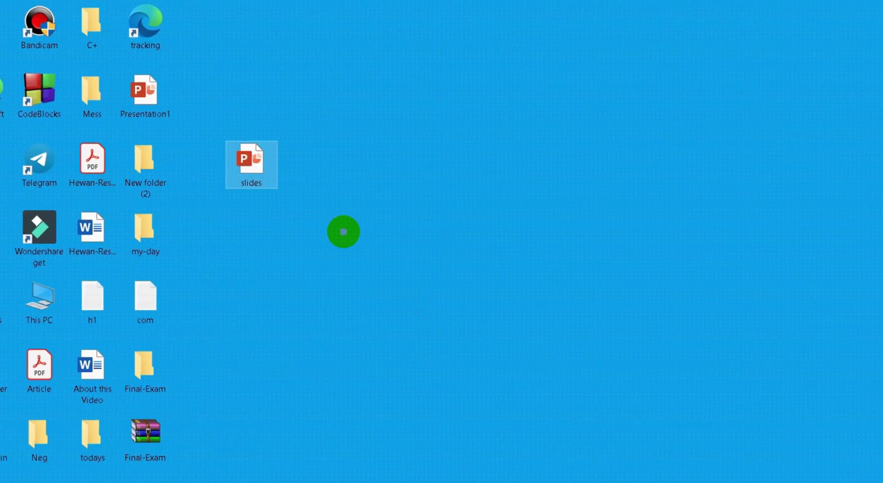
double_click(248, 162)
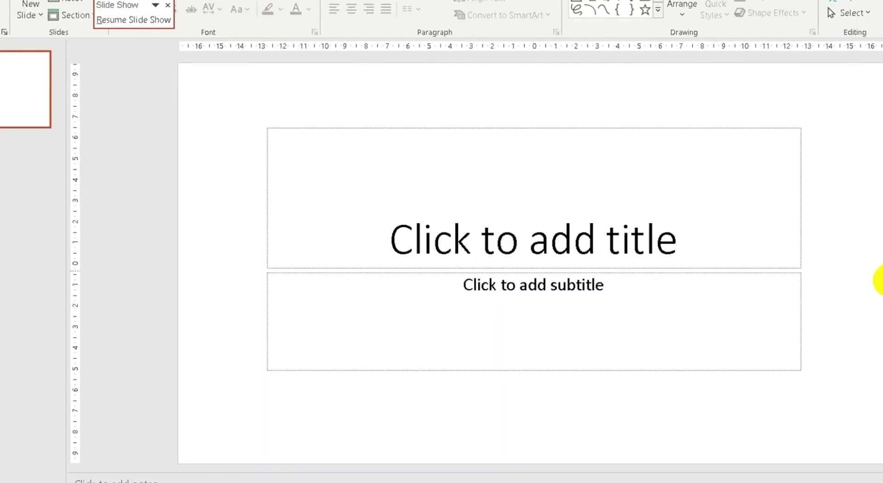
Delete the empty title placeholder and the subtitle placeholder from the first slide.
left_click(410, 198)
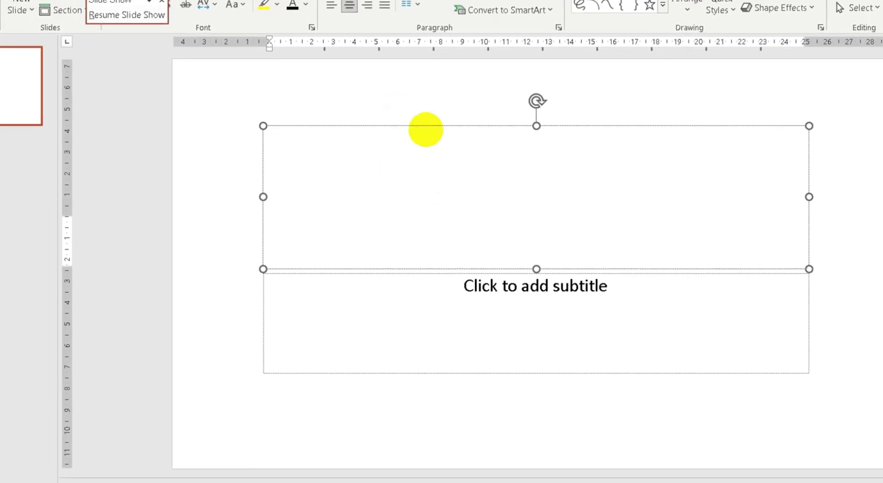
left_click(427, 125)
key("Delete")
left_click(477, 272)
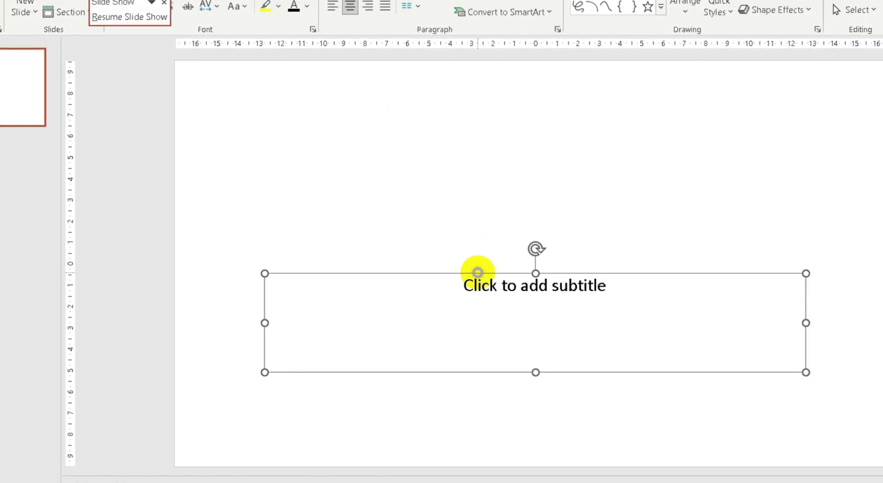
key("Delete")
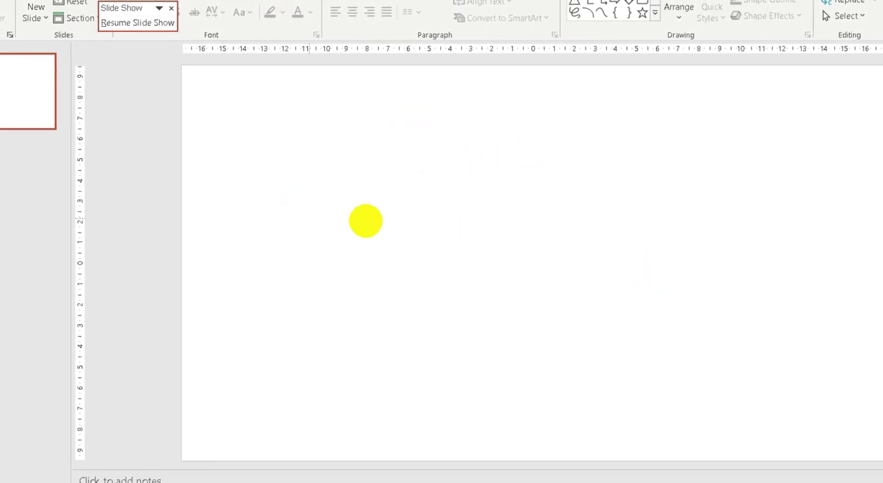
Switch the slide background to a gradient fill and move the green stop to widen its band.
right_click(350, 197)
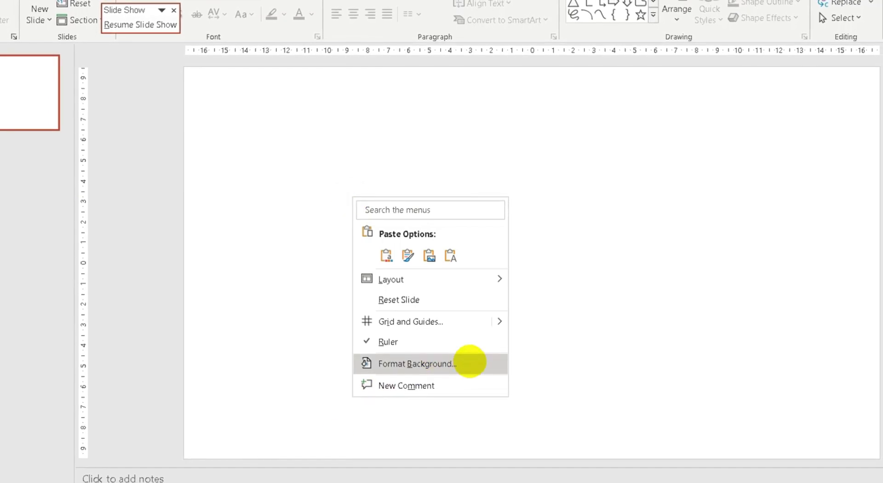
left_click(466, 361)
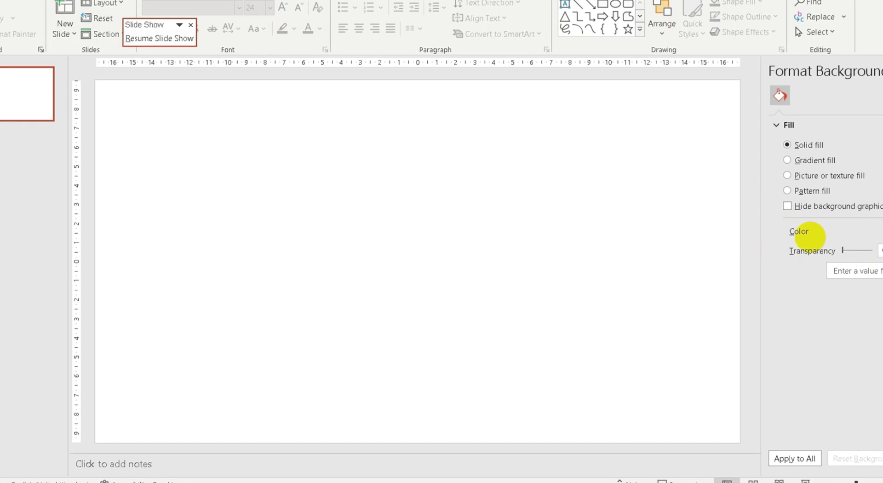
left_click(865, 232)
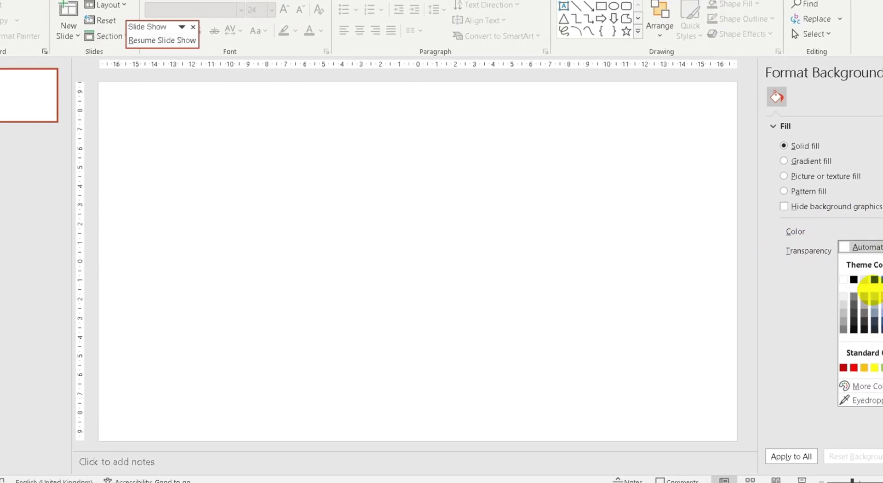
left_click(786, 282)
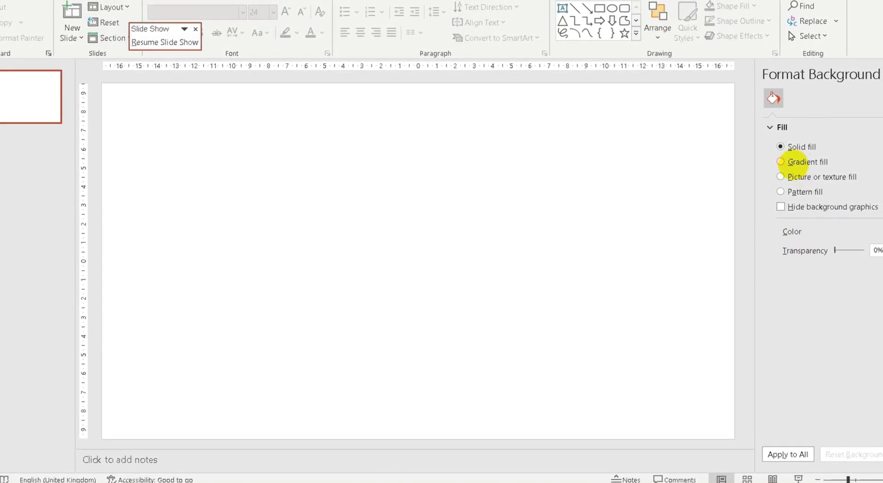
left_click(781, 162)
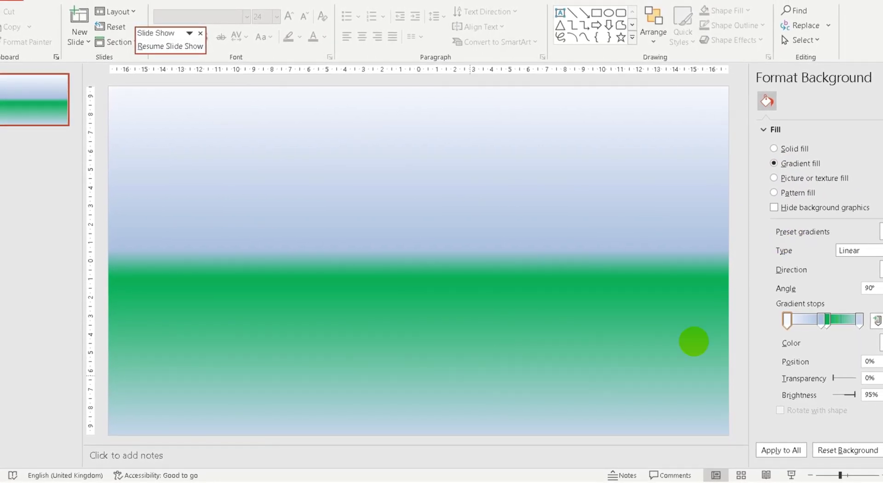
left_click_drag(821, 320, 805, 322)
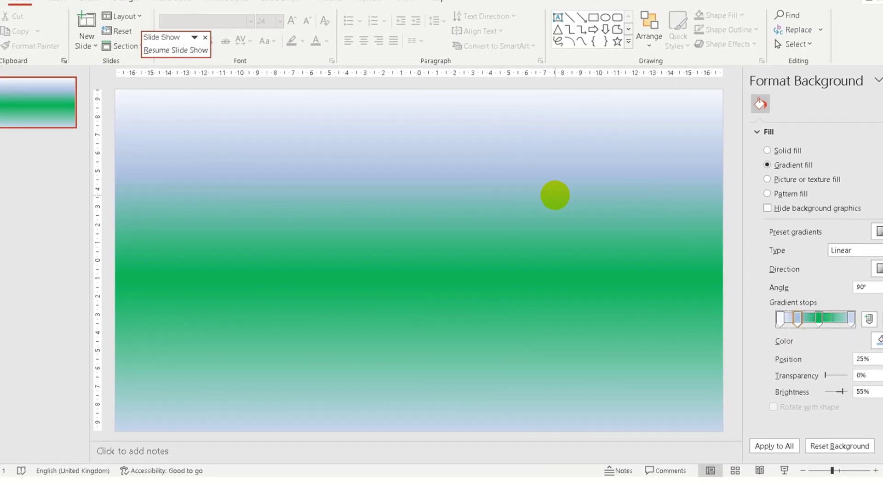
mouse_move(819, 318)
left_mouse_down()
mouse_move(843, 319)
mouse_move(782, 317)
mouse_move(814, 316)
left_mouse_up()
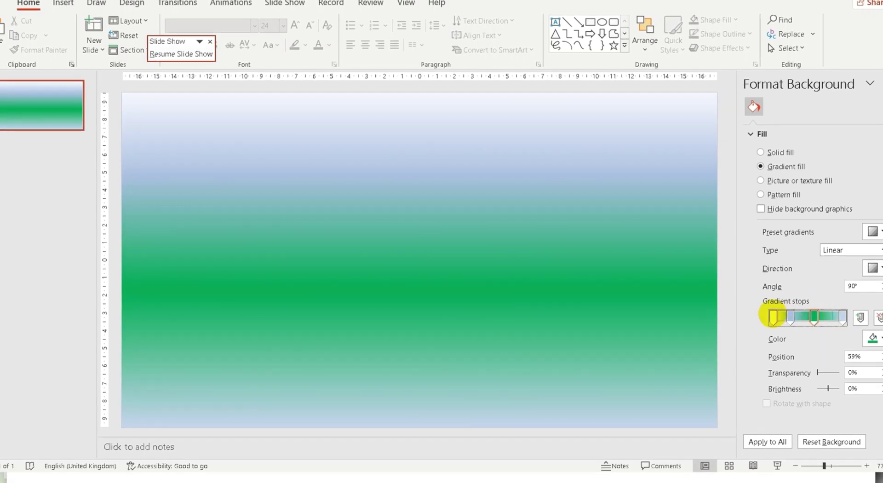
Color the first gradient stop red and the last gradient stop dark red.
left_click(773, 317)
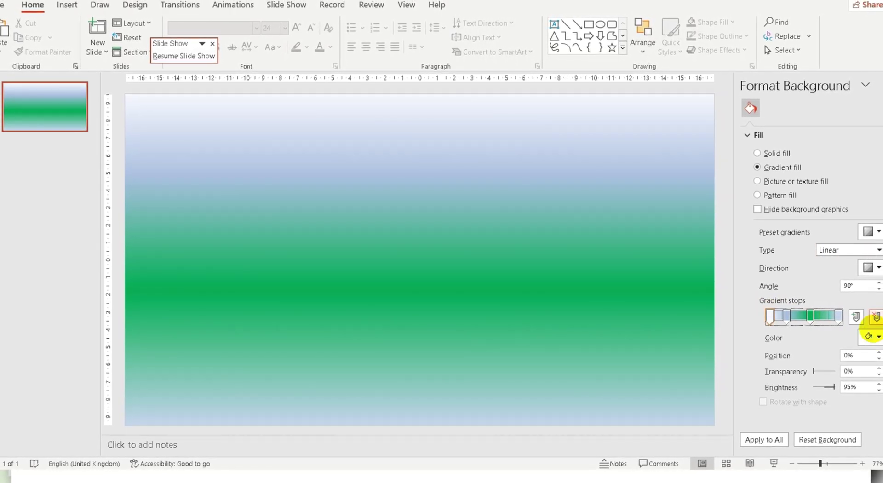
left_click(871, 336)
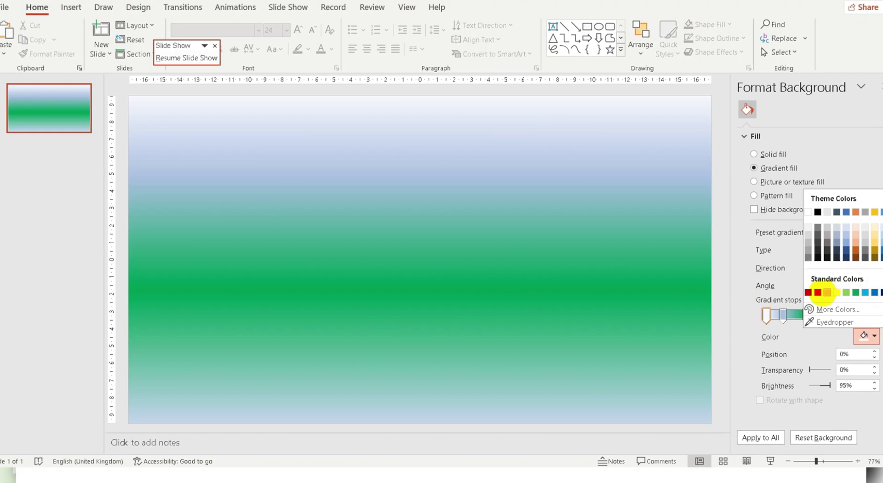
left_click(817, 292)
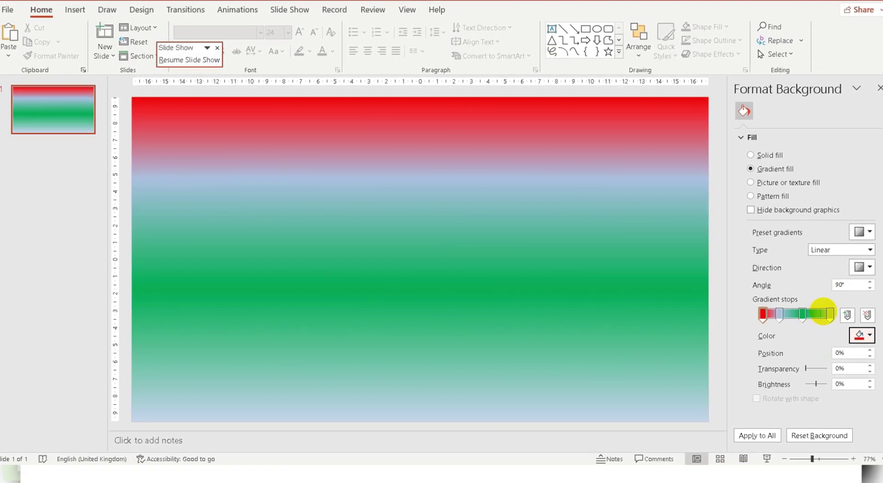
left_click(829, 314)
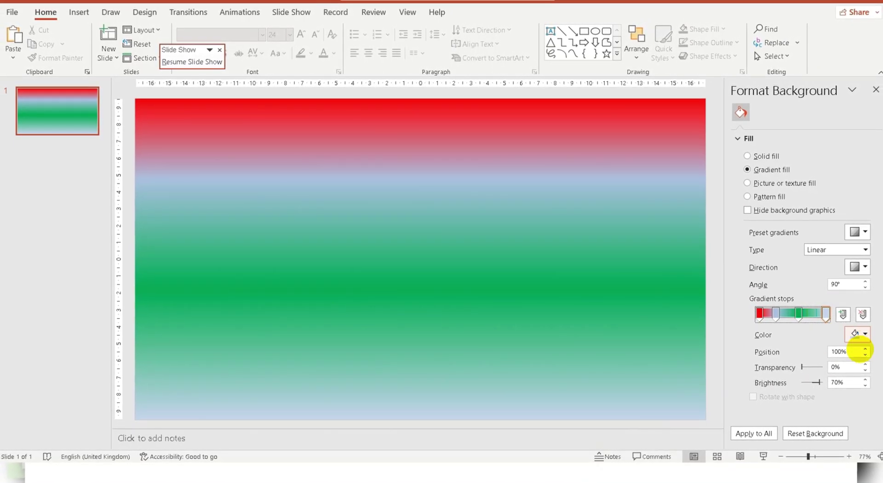
left_click(859, 334)
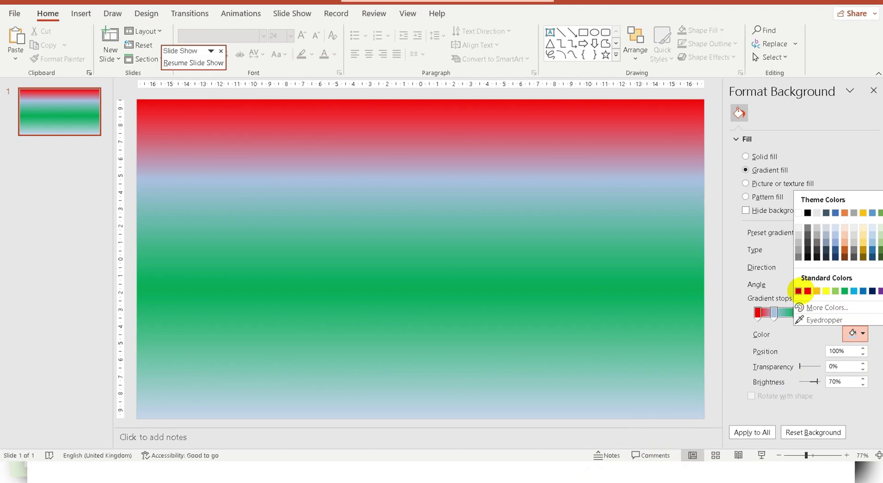
left_click(798, 291)
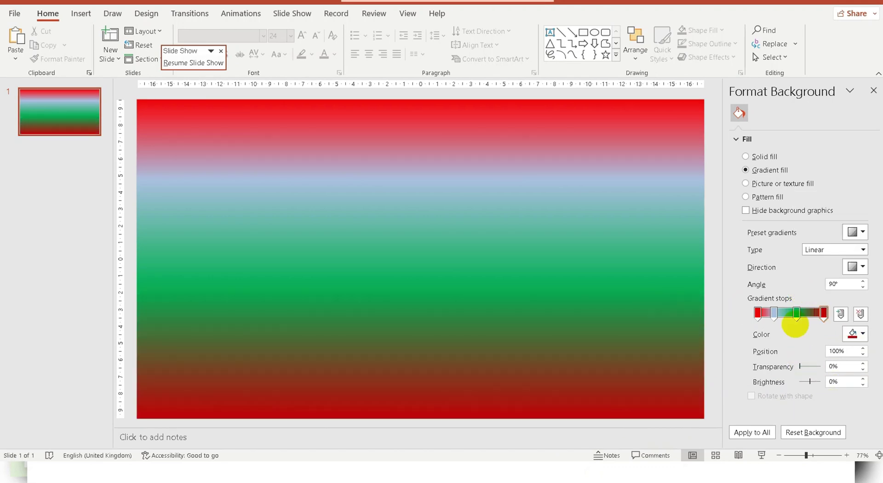
Use a solid background fill, trying gold, light grey and black before settling on white.
left_click(745, 156)
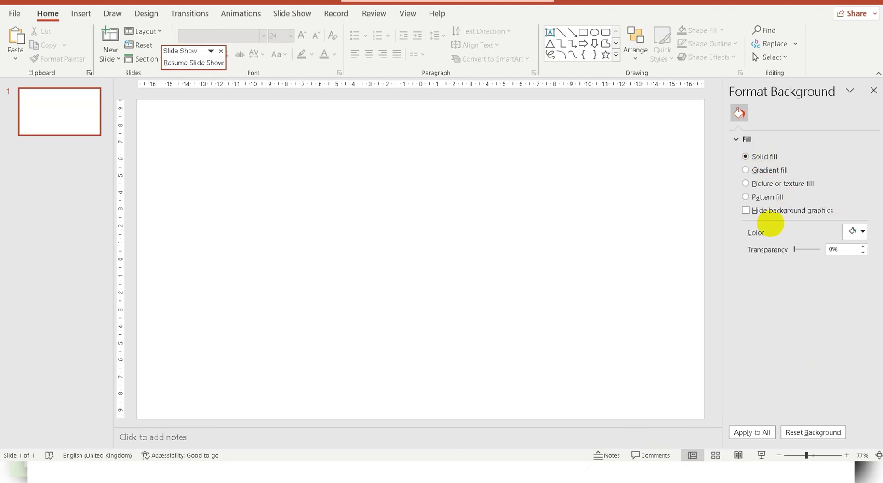
left_click(863, 232)
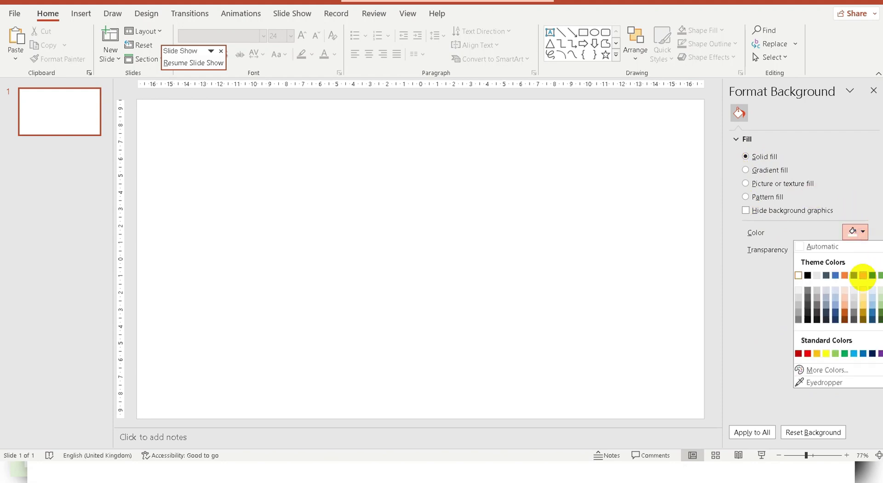
left_click(863, 275)
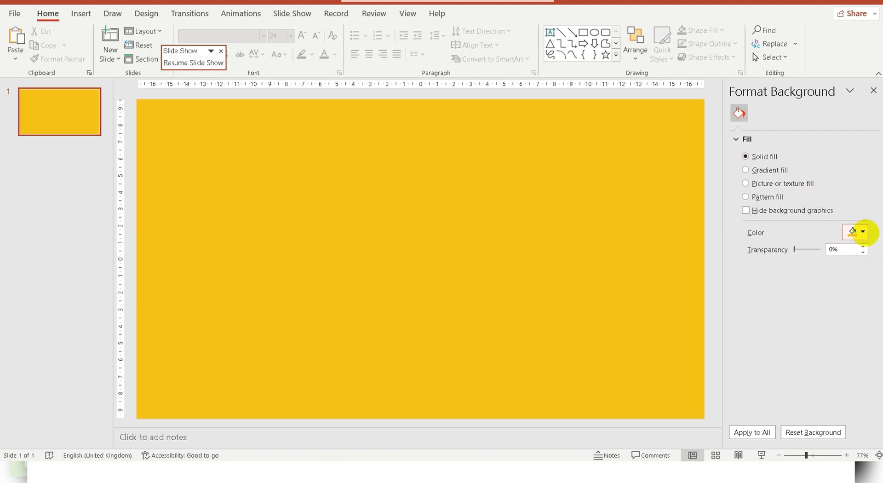
left_click(862, 232)
left_click(817, 275)
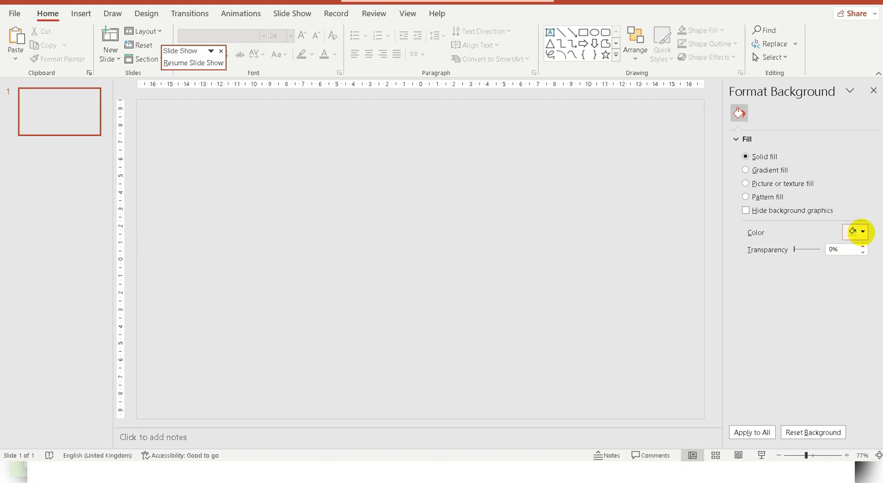
left_click(858, 231)
left_click(807, 275)
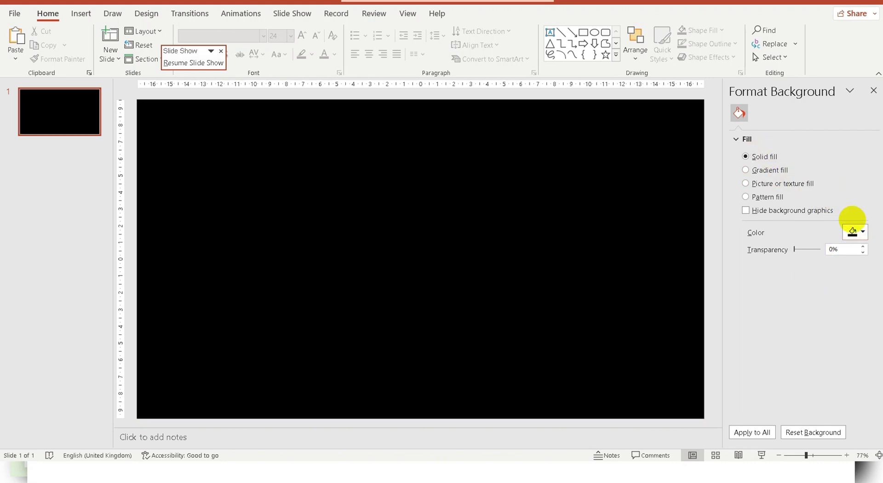
left_click(858, 231)
left_click(795, 273)
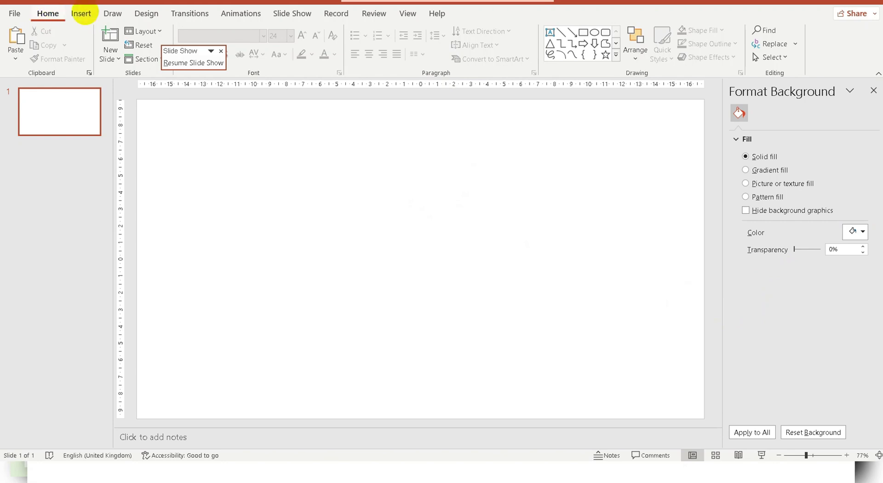
Draw a rectangle from the slide's top-left almost to its bottom-right, then zoom out slightly.
left_click(79, 14)
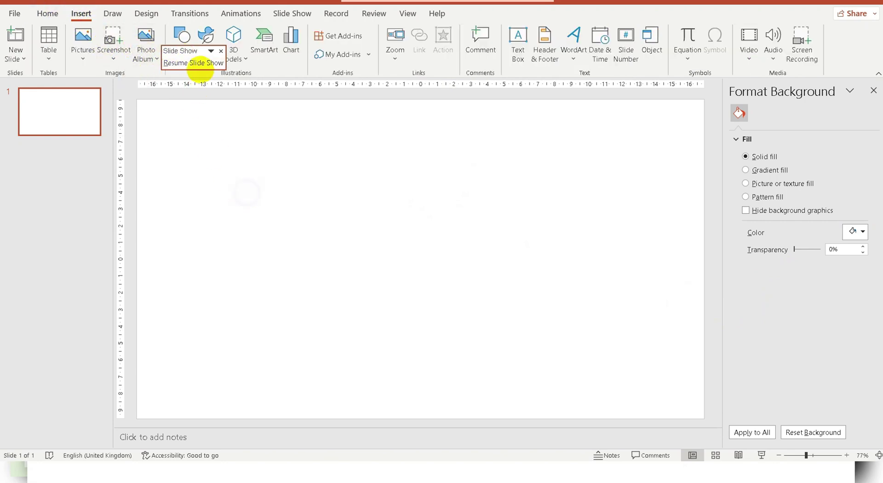
left_click(182, 57)
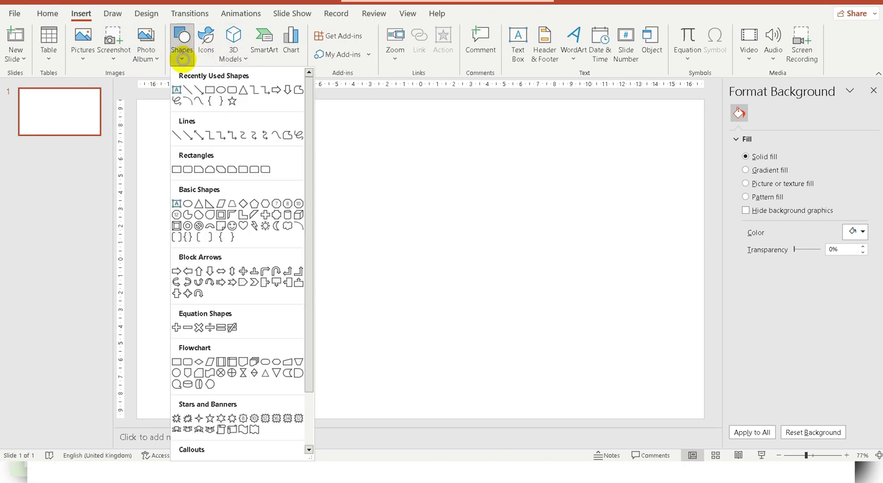
left_click(210, 90)
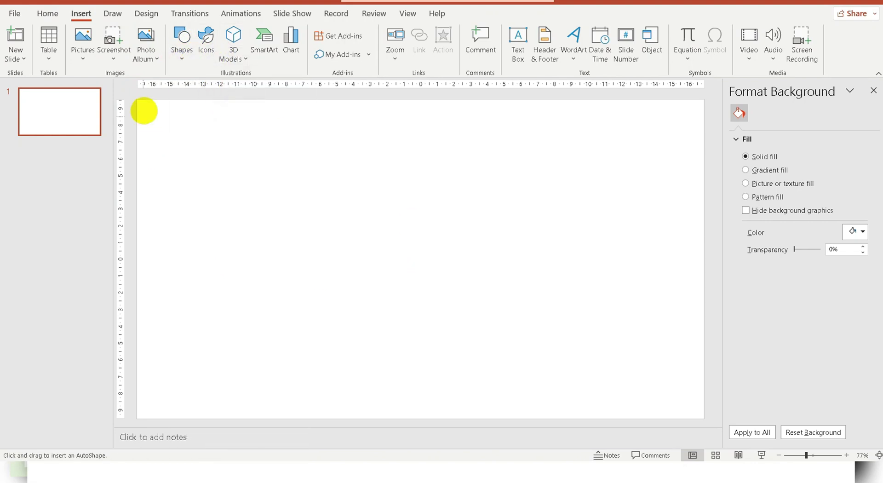
mouse_move(136, 100)
left_mouse_down()
mouse_move(611, 353)
mouse_move(677, 418)
left_mouse_up()
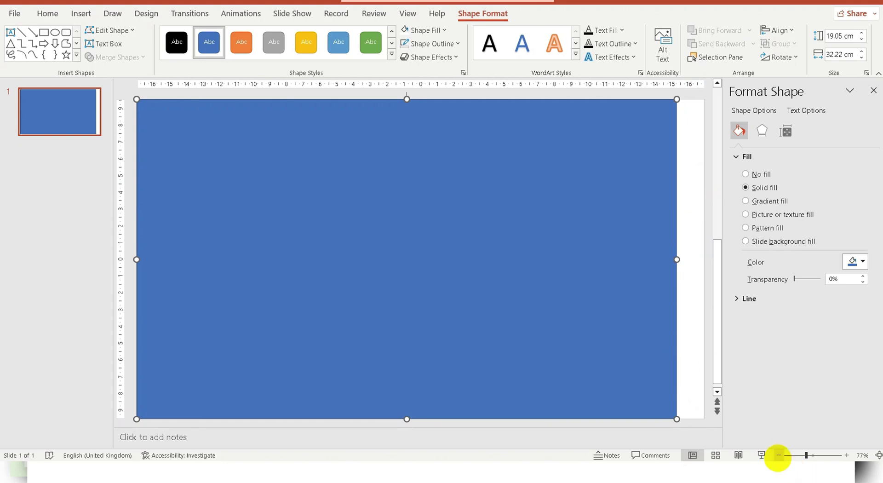
left_click(778, 455)
left_click(779, 455)
left_click(691, 297)
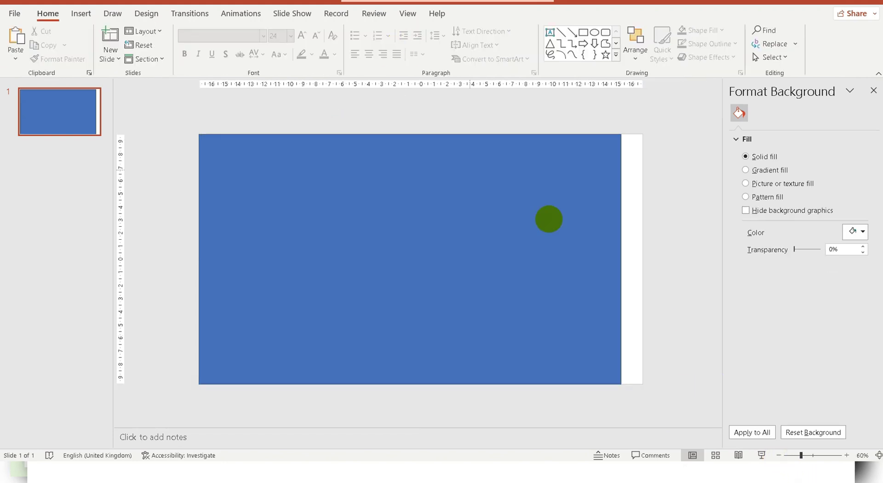
mouse_move(800, 455)
left_mouse_down()
mouse_move(808, 455)
mouse_move(800, 455)
left_mouse_up()
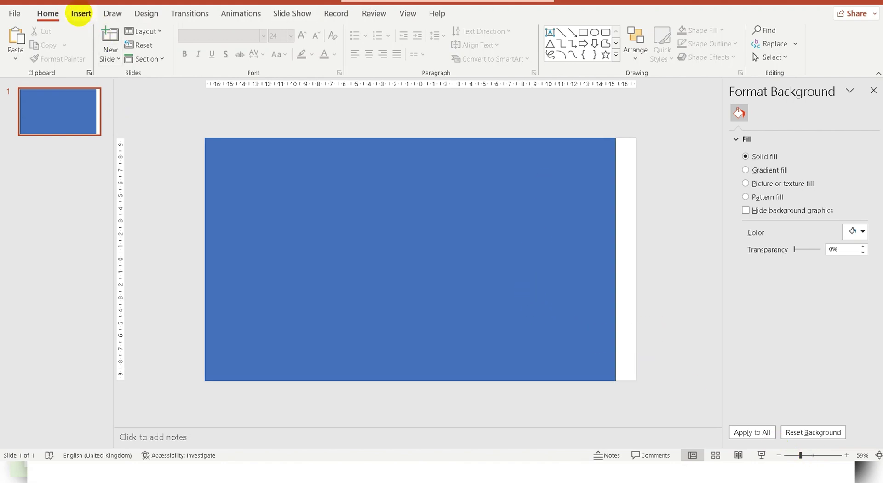
Draw a small rectangle tab on the white strip at the slide's right edge.
left_click(80, 13)
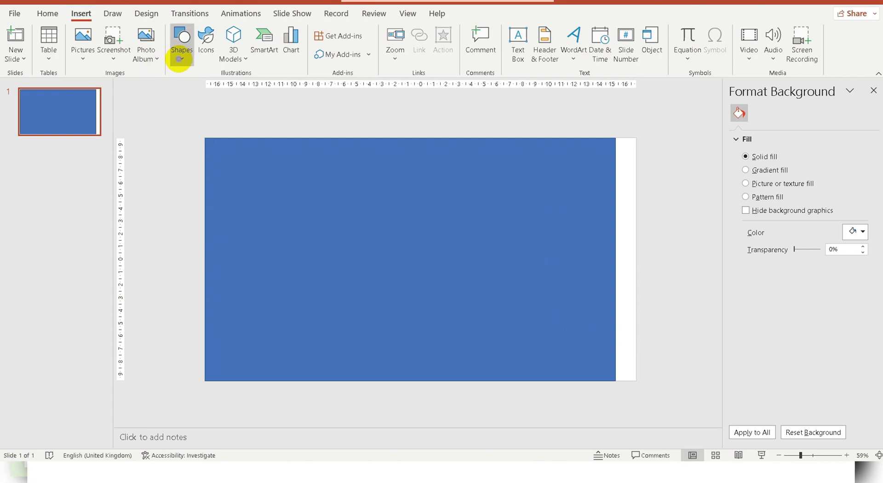
left_click(179, 56)
left_click(209, 88)
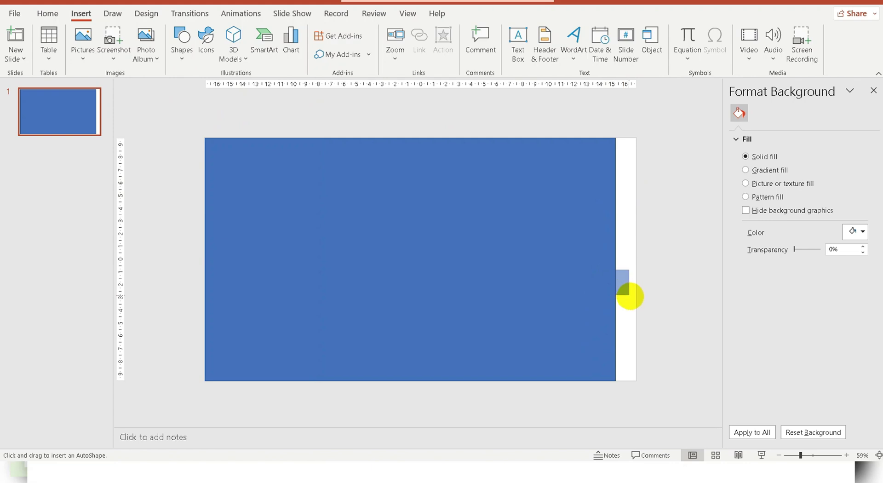
left_click_drag(632, 296, 632, 296)
left_click(699, 296)
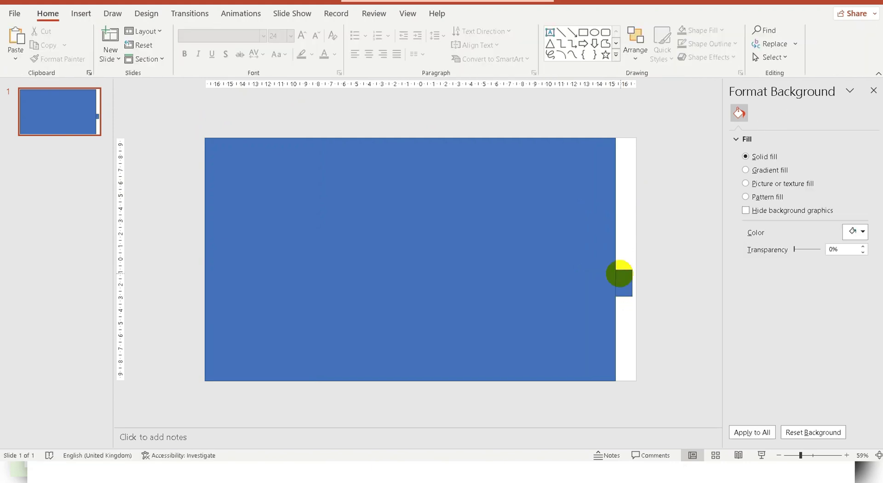
left_click(624, 282)
Enter the number 1 in the tab and make it bold.
right_click(623, 282)
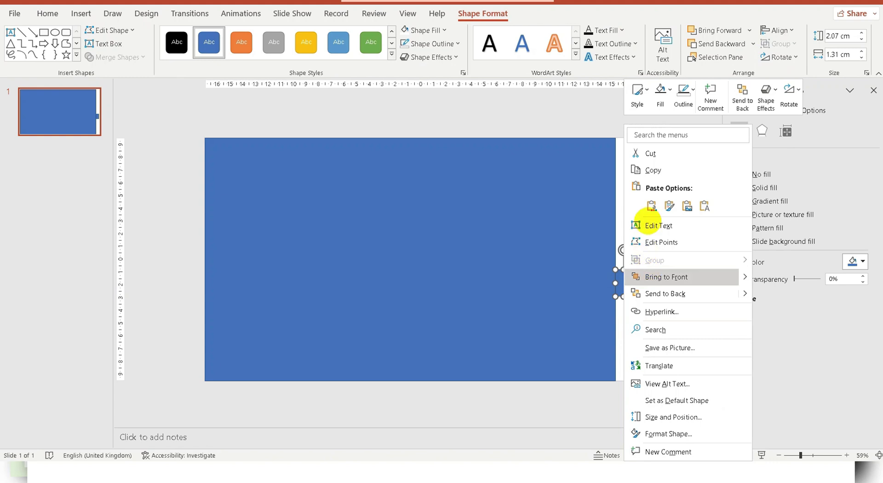
left_click(666, 228)
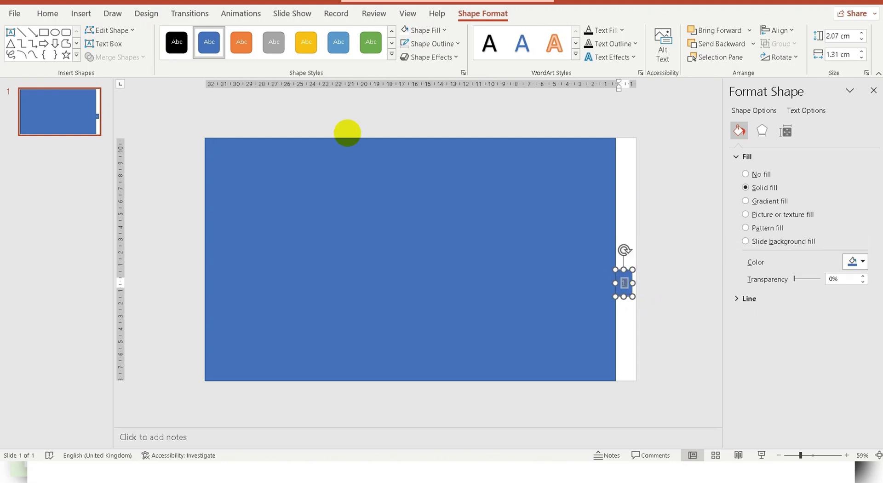
left_click(46, 13)
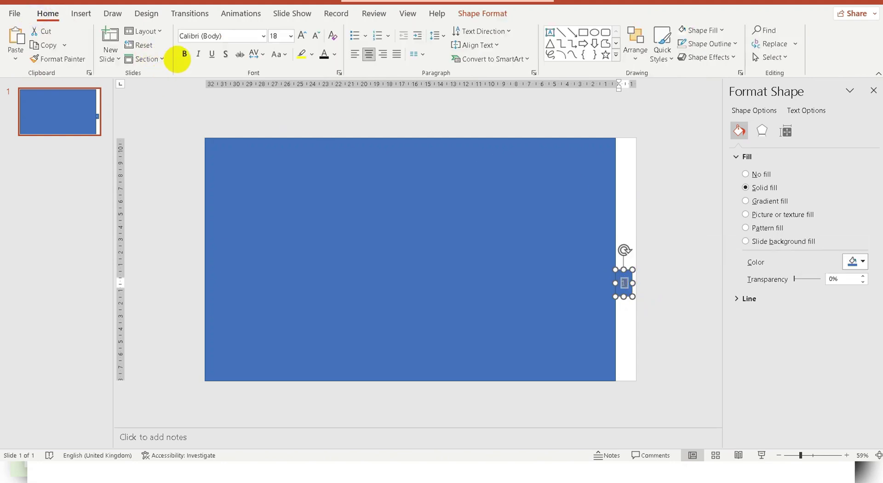
left_click(184, 54)
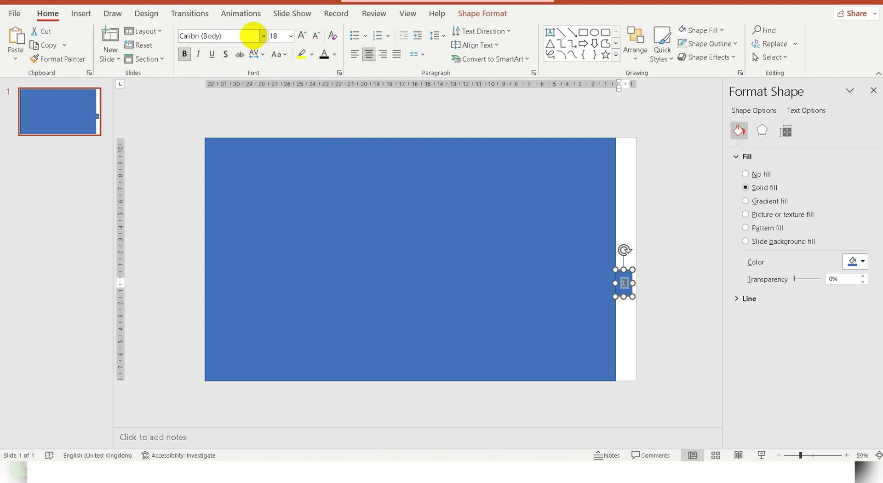
Change the tab's number 1 to Franklin Gothic Heavy at 36 pt.
left_click(263, 36)
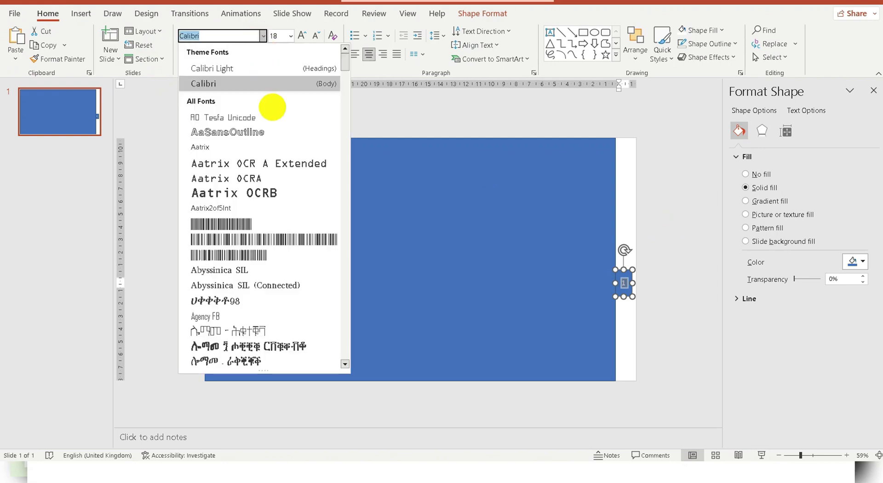
left_click_drag(346, 65, 361, 181)
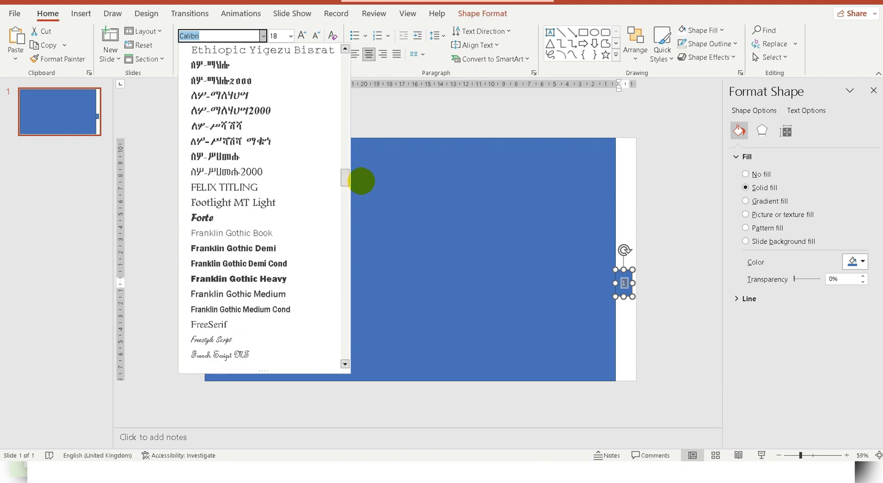
left_click(205, 278)
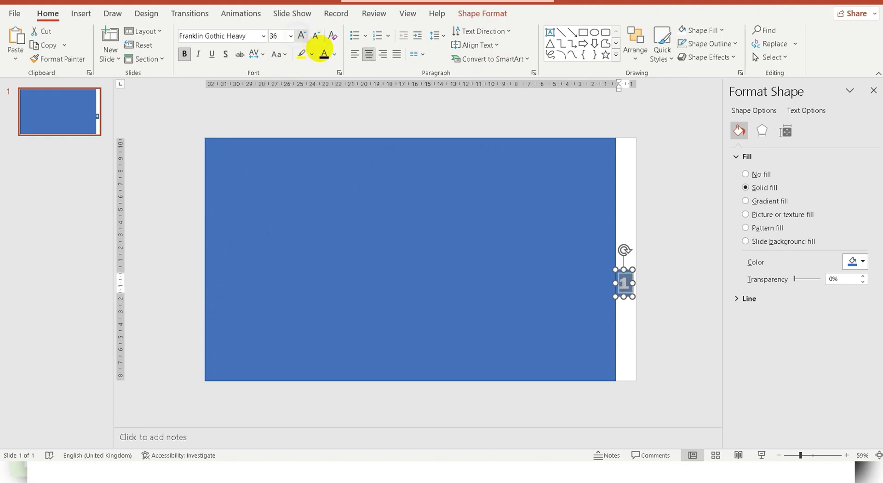
left_click(685, 277)
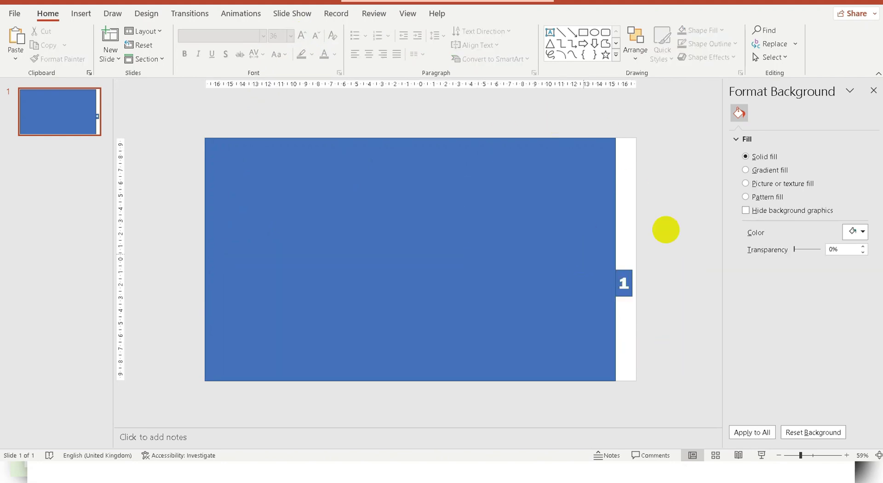
Nudge the big blue rectangle so it sits against the number 1 tab.
left_click(542, 265)
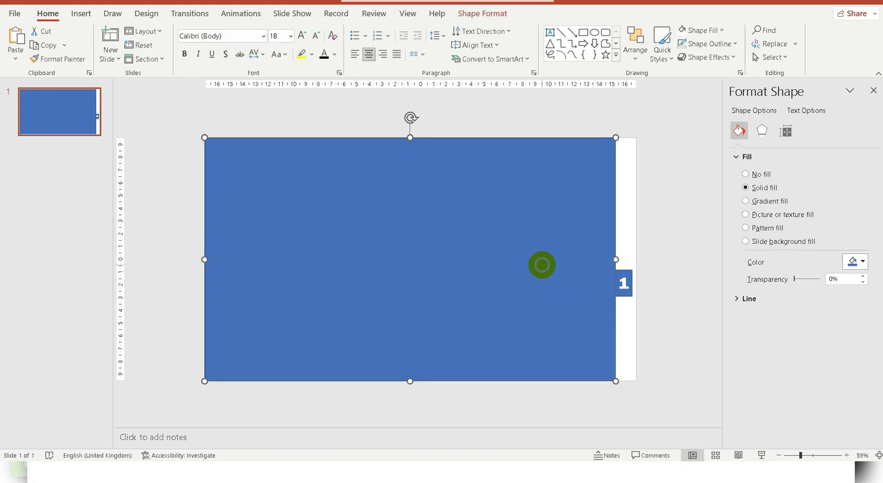
left_click(628, 285)
left_click(533, 265)
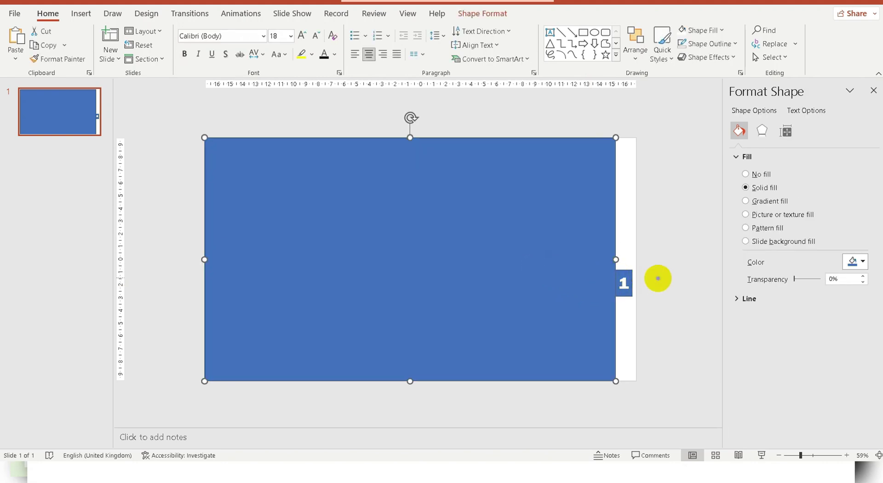
left_click(667, 283)
mouse_move(576, 290)
left_mouse_down()
mouse_move(526, 287)
mouse_move(605, 292)
mouse_move(560, 290)
mouse_move(576, 288)
left_mouse_up()
left_click(741, 299)
left_click(700, 288)
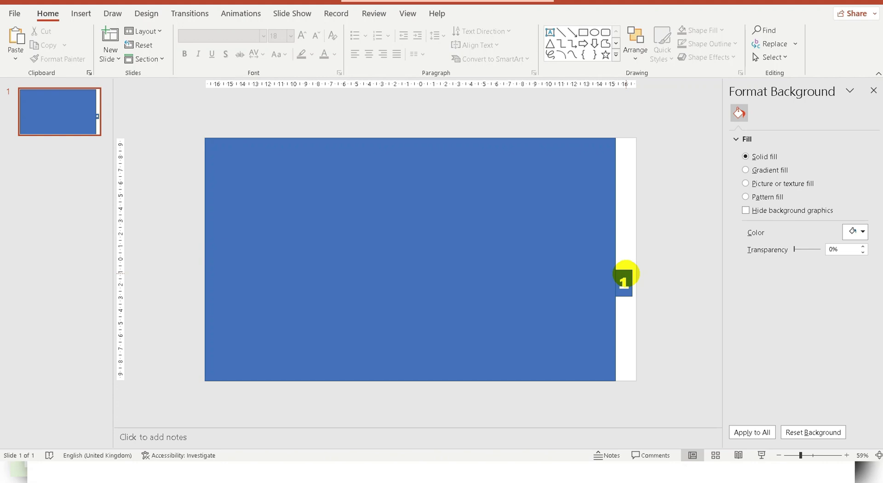
left_click(572, 265)
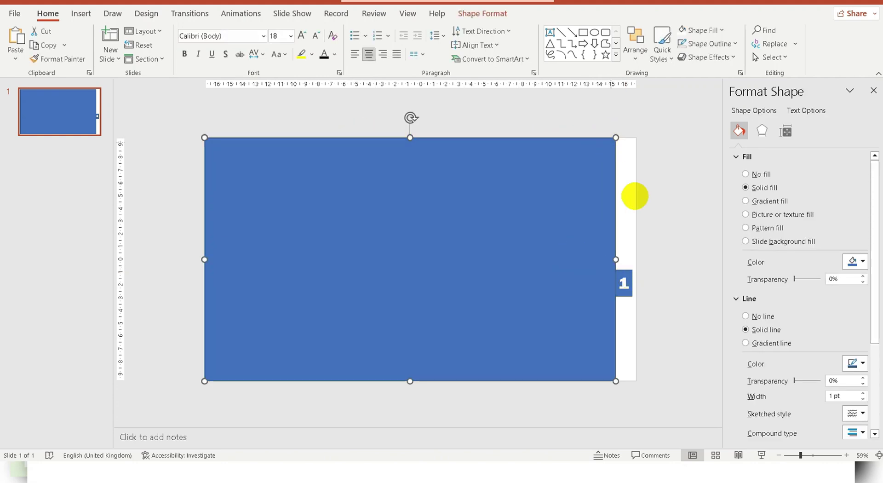
left_click(680, 213)
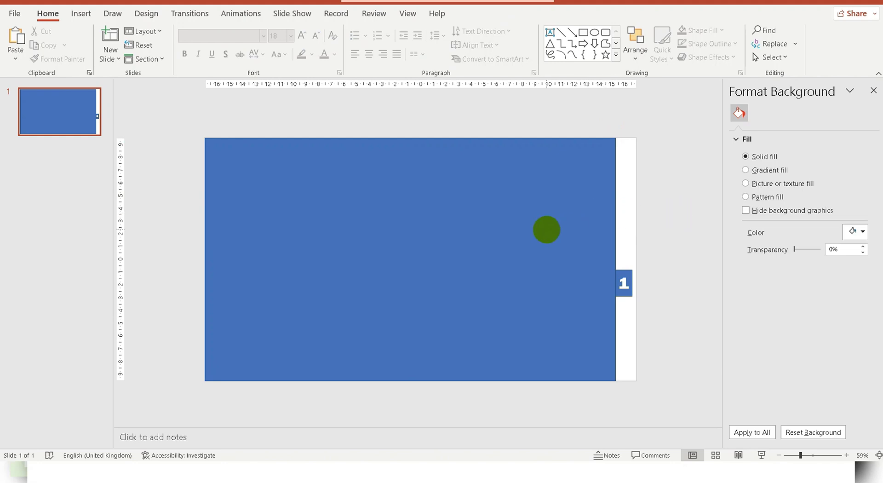
Select both the big rectangle and the number 1 tab and group them.
left_click(538, 225)
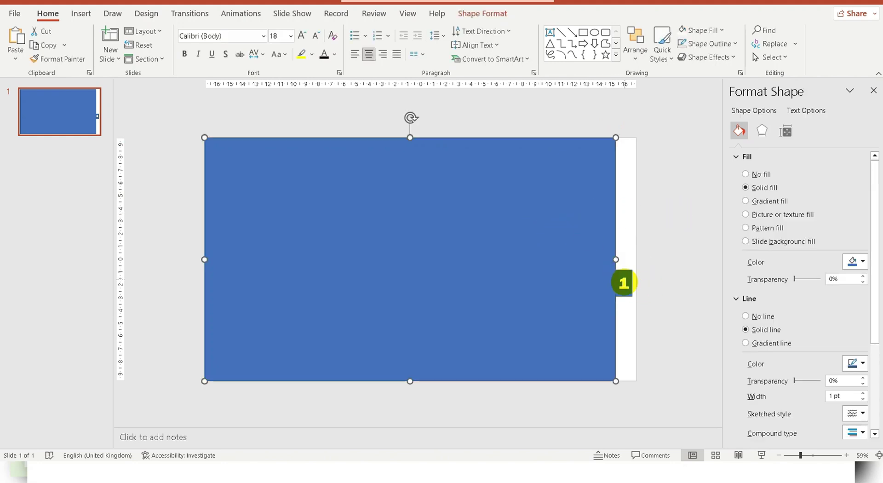
left_click(624, 283, "ctrl")
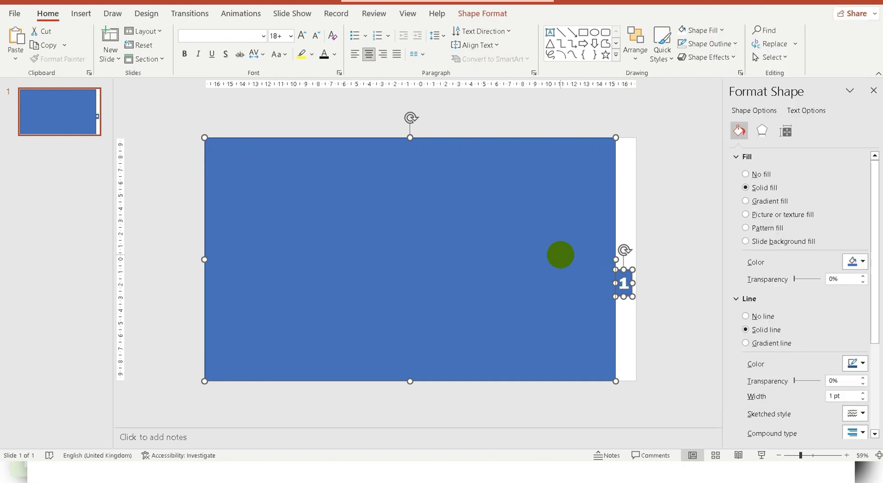
right_click(561, 255)
mouse_move(575, 108)
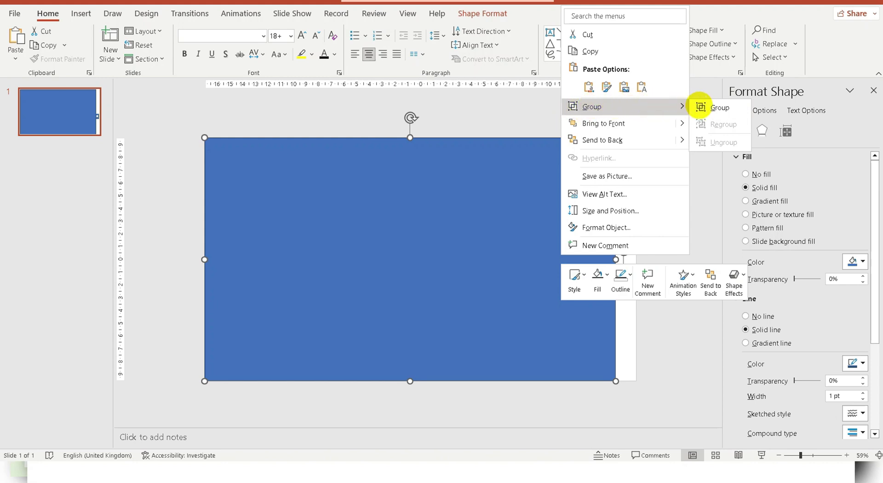
left_click(694, 372)
right_click(512, 254)
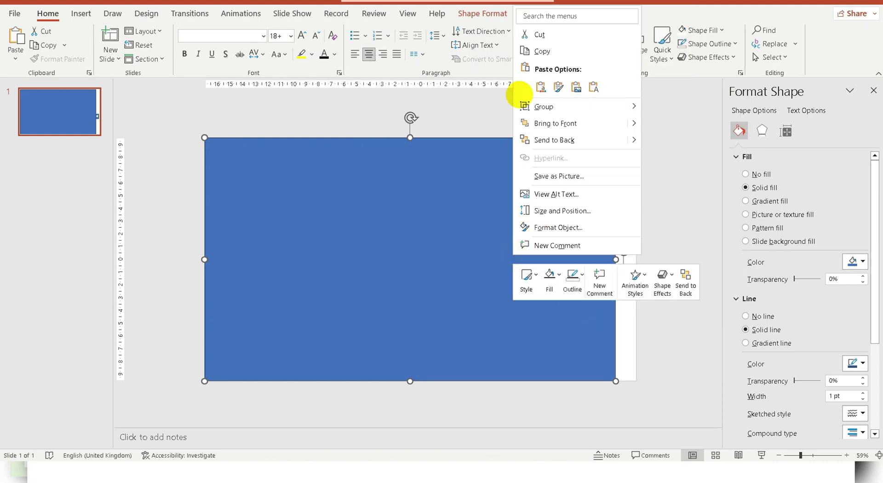
mouse_move(635, 108)
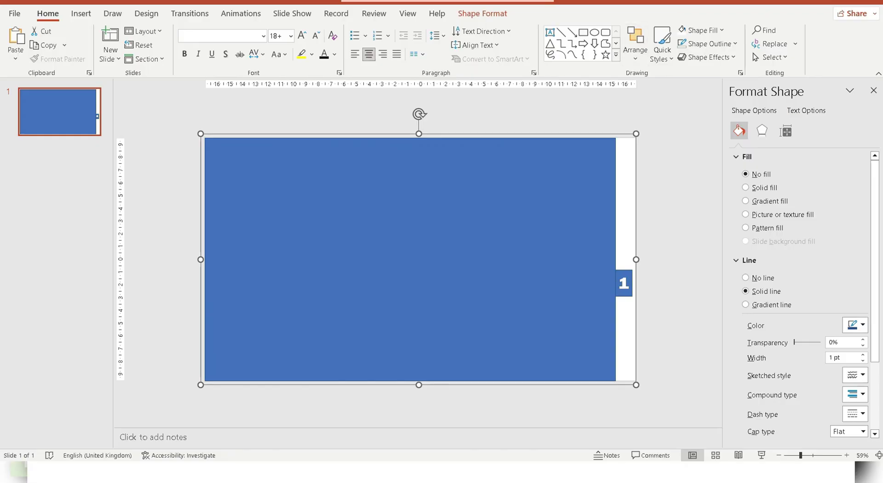
Reposition the grouped page and tab, then copy and paste a duplicate.
key("Escape")
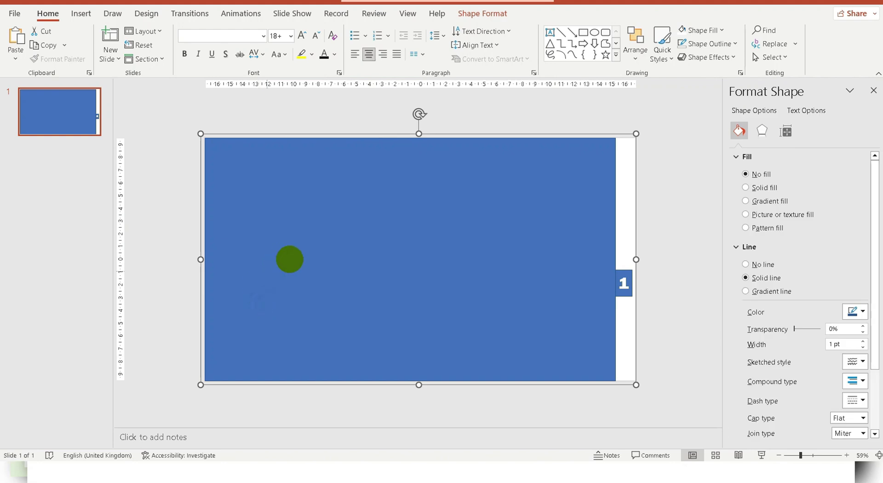
left_click_drag(288, 258, 440, 259)
left_click(440, 263)
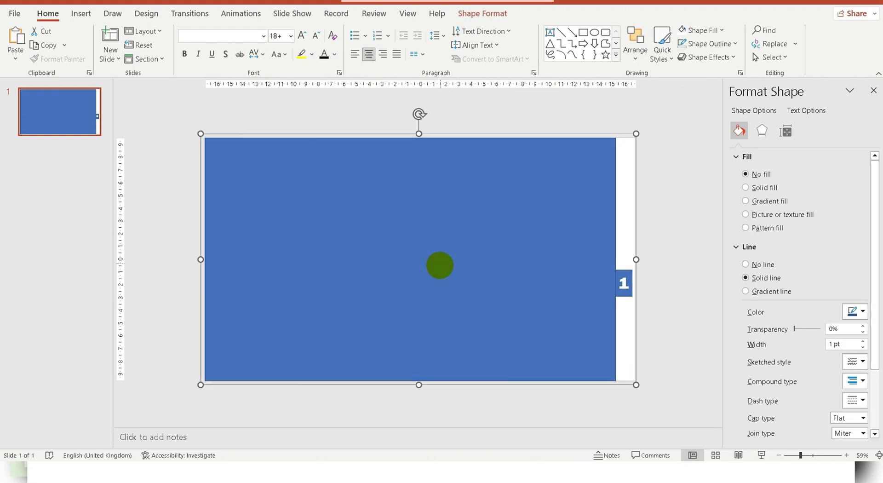
right_click(375, 230)
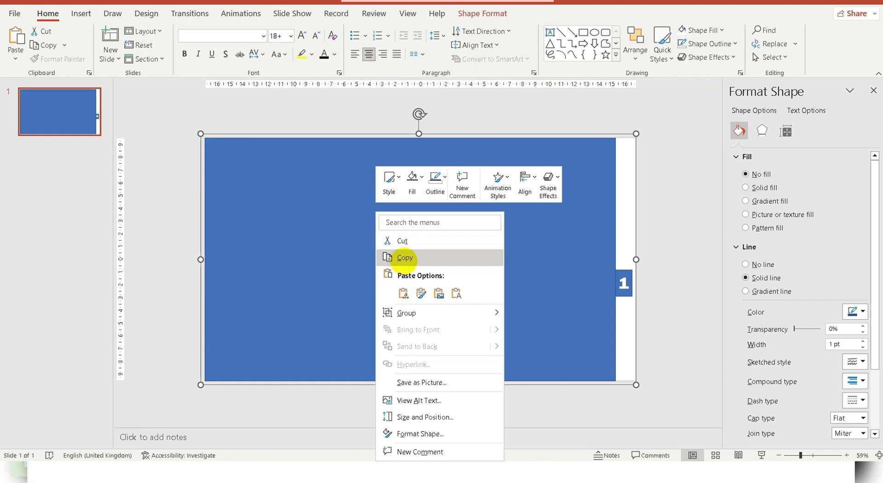
left_click(405, 258)
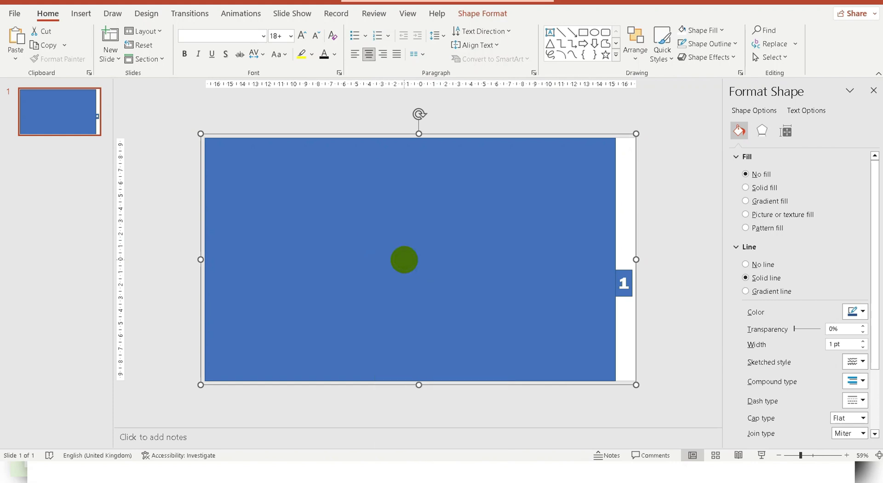
key("ctrl+v")
Shift the pasted copy slightly up-left and change its tab number to 2.
mouse_move(471, 270)
left_mouse_down()
mouse_move(470, 263)
mouse_move(483, 266)
mouse_move(468, 263)
left_mouse_up()
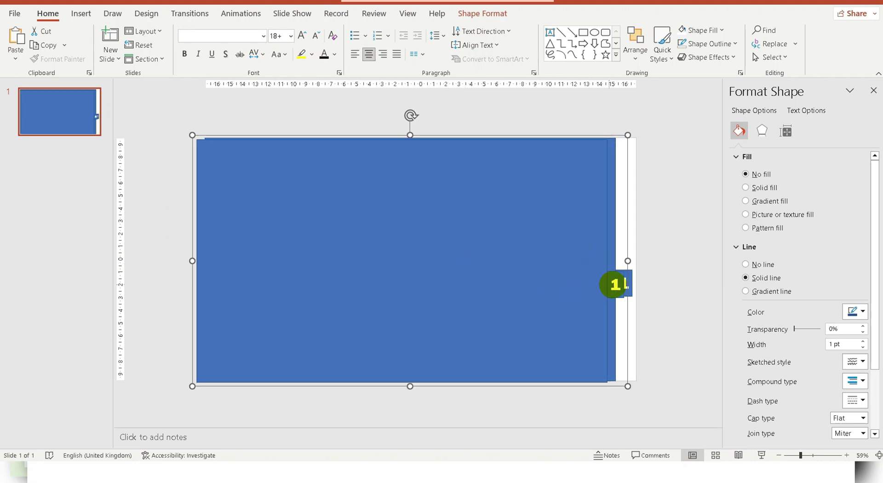
left_click(616, 285)
type("2")
left_click(670, 335)
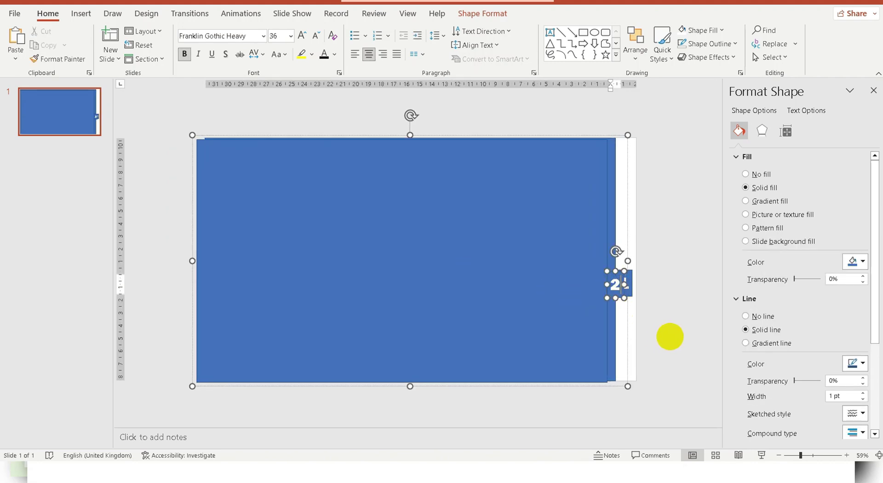
left_click(238, 178)
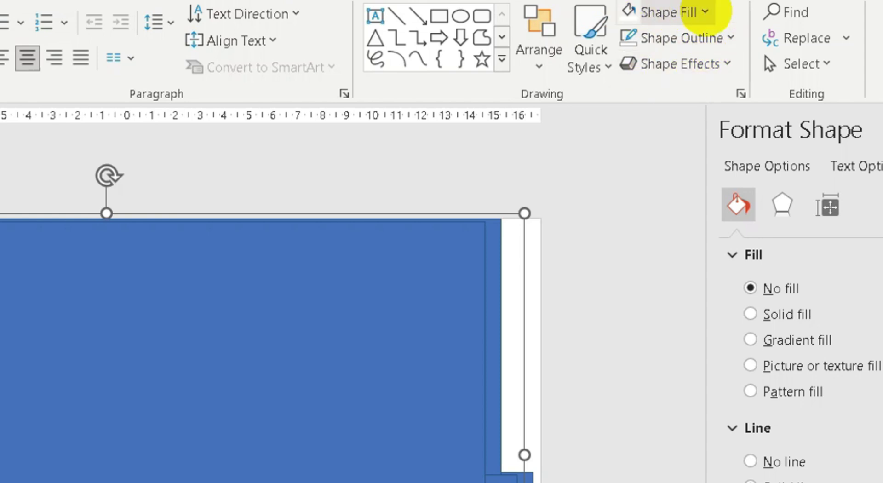
Give the copied page a light blue theme fill and color its tab number 2 black.
left_click(702, 13)
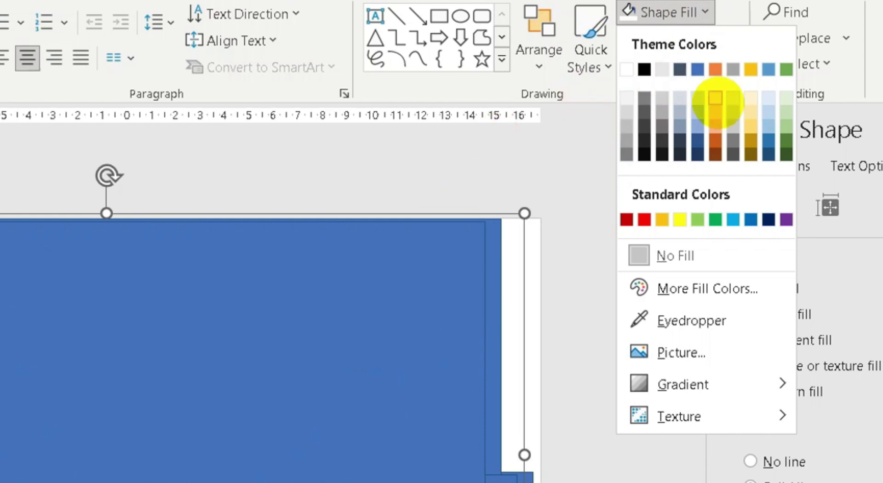
left_click(697, 98)
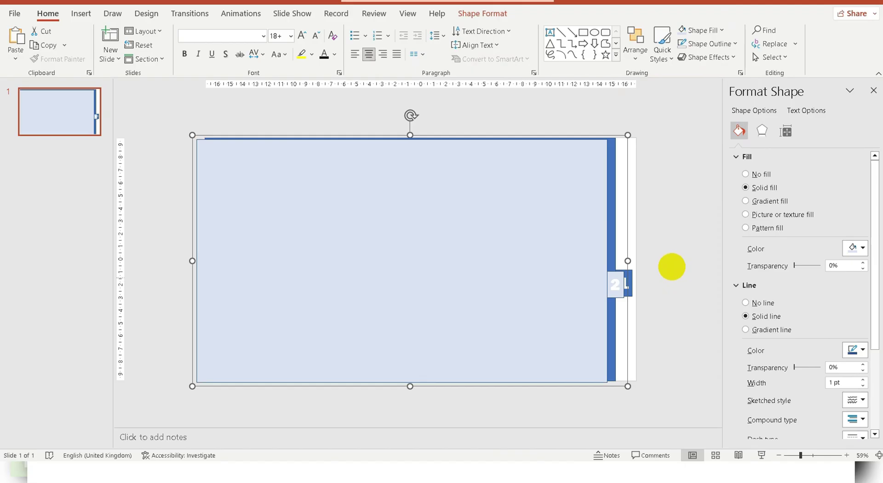
left_click(672, 267)
left_click(614, 283)
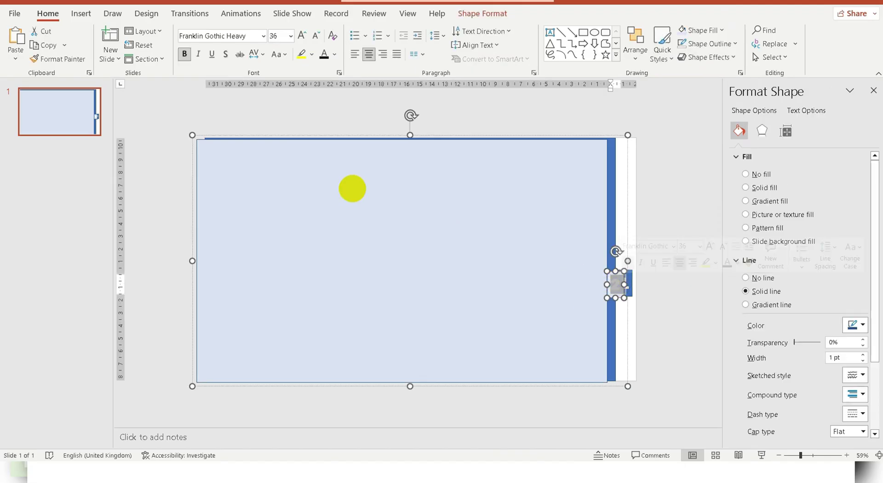
left_click(334, 54)
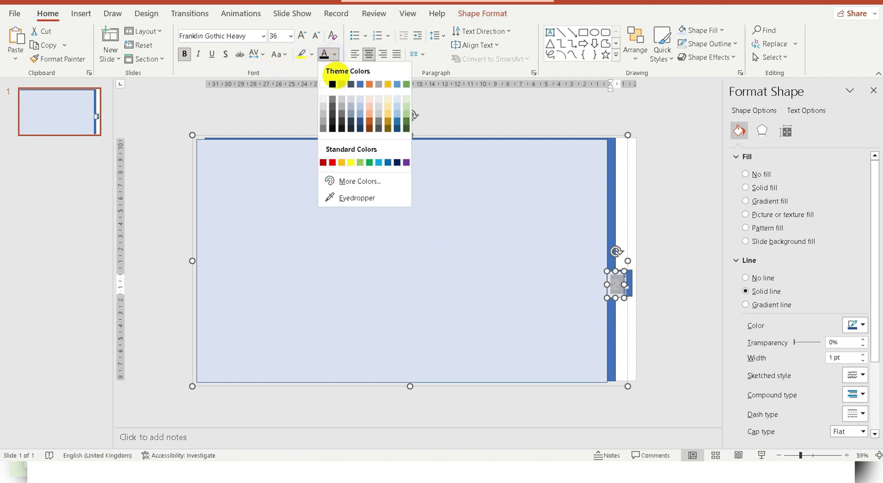
left_click(332, 84)
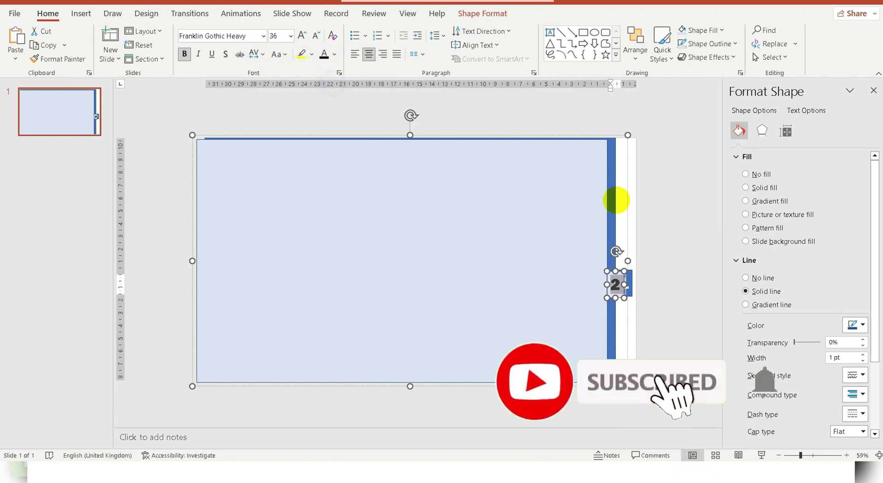
left_click(674, 207)
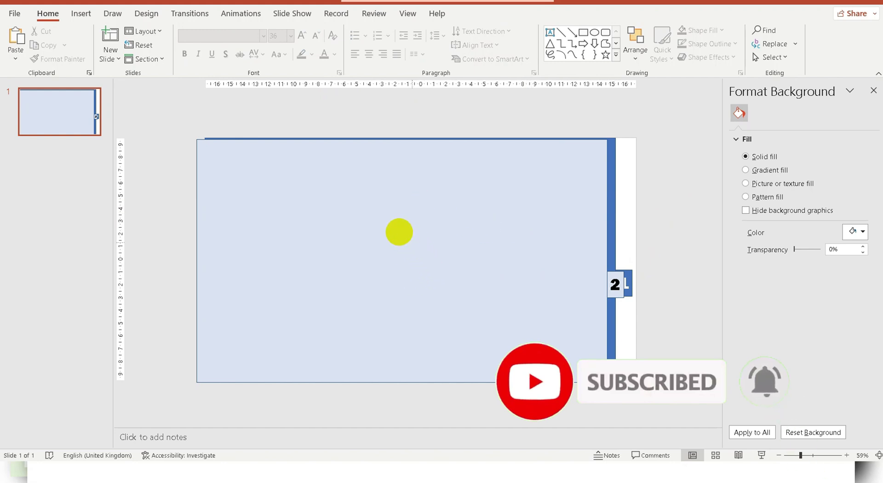
Raise the light blue page's 2 tab up and left so the blue 1 tab stays visible.
left_click_drag(327, 209, 325, 211)
left_click(670, 336)
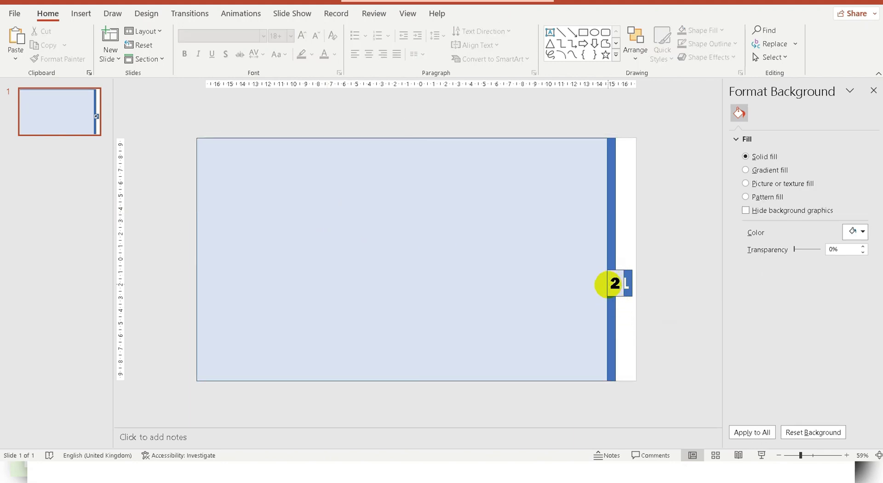
left_click(606, 275)
left_click(606, 275, "shift")
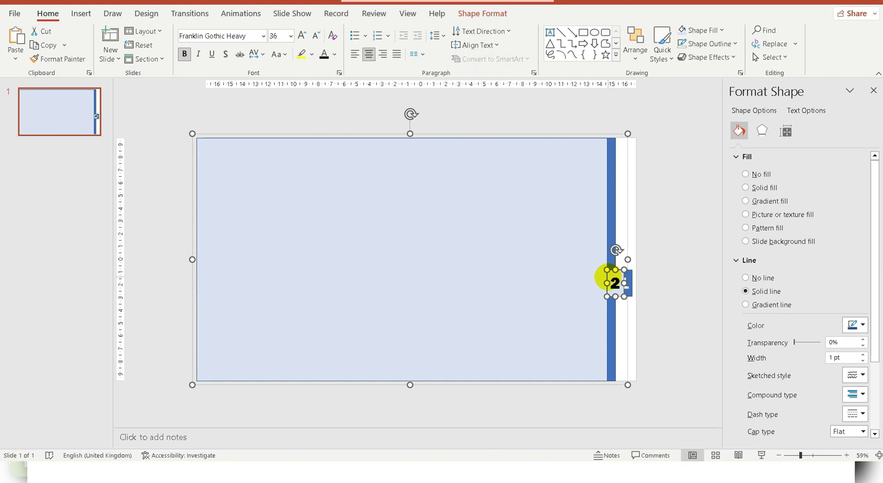
left_click_drag(606, 276, 601, 261)
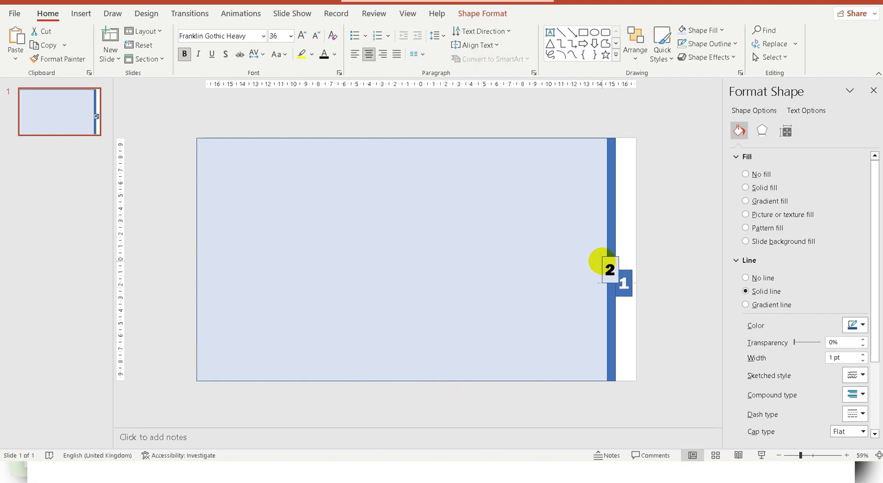
left_click_drag(602, 260, 602, 261)
left_click(690, 309)
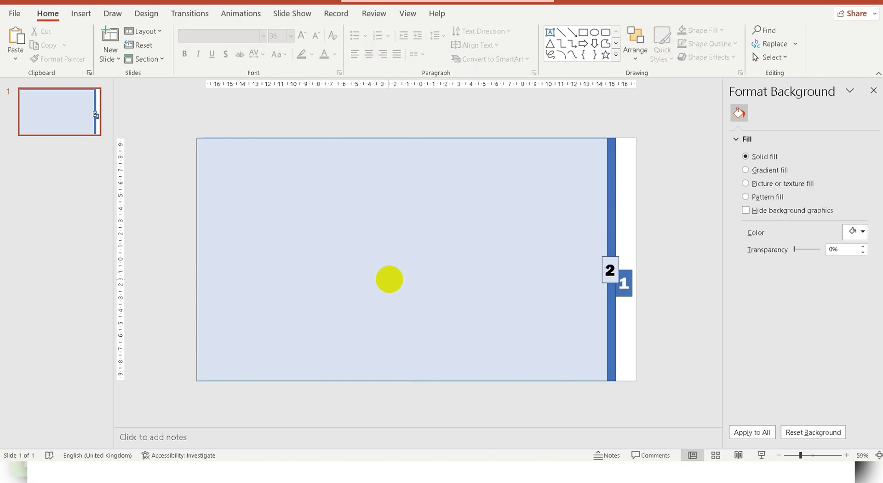
left_click(316, 213)
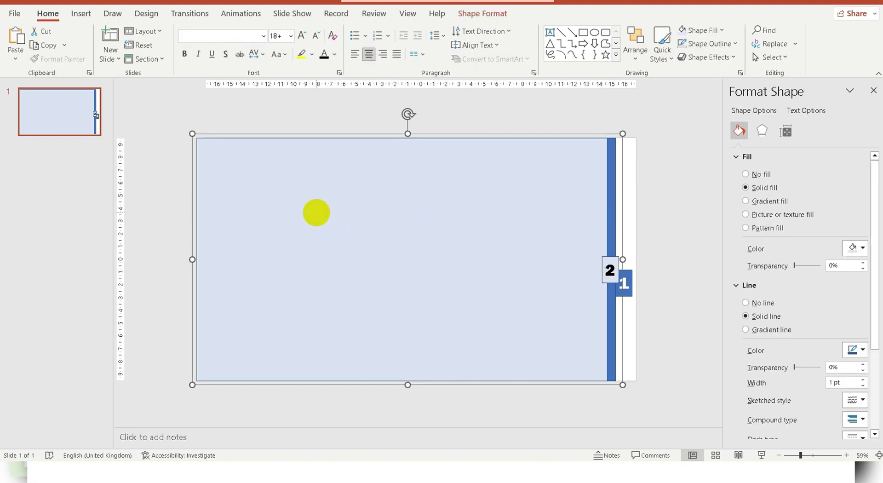
Paste a copy of the light blue page slightly to the left and fill it light gold.
right_click(317, 212)
left_click(346, 256)
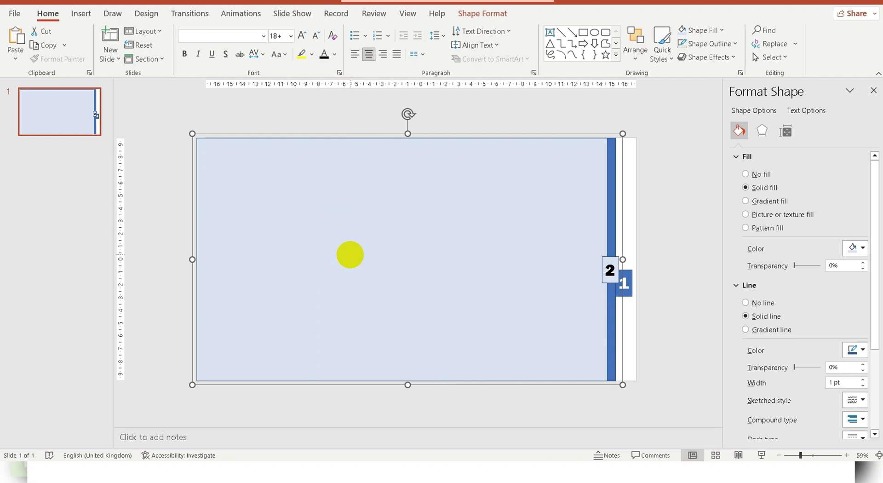
key("ctrl+v")
left_click_drag(421, 290, 400, 282)
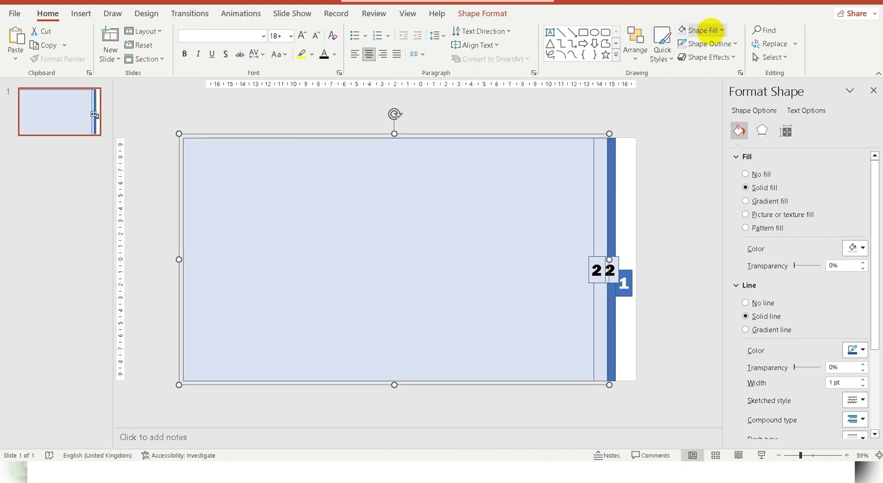
left_click(710, 29)
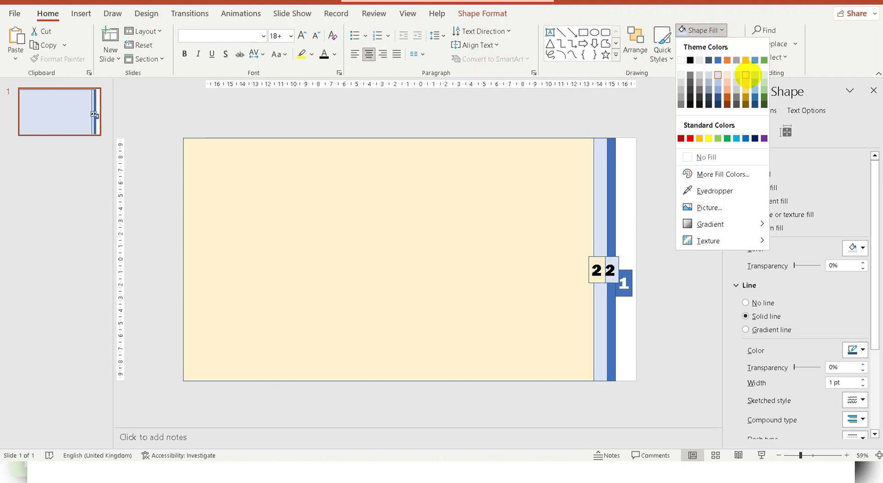
left_click(745, 75)
Raise the gold page's tab above tab 2 and renumber it 3.
left_click(685, 221)
left_click(586, 271)
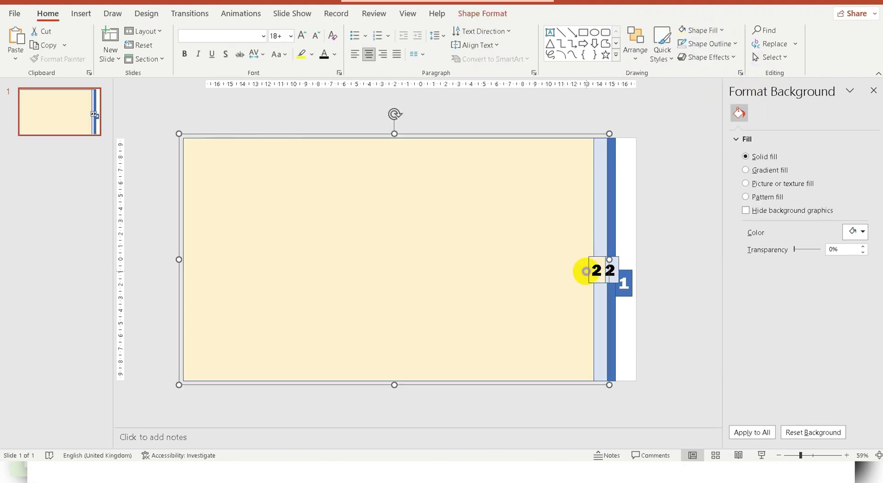
left_click(590, 264)
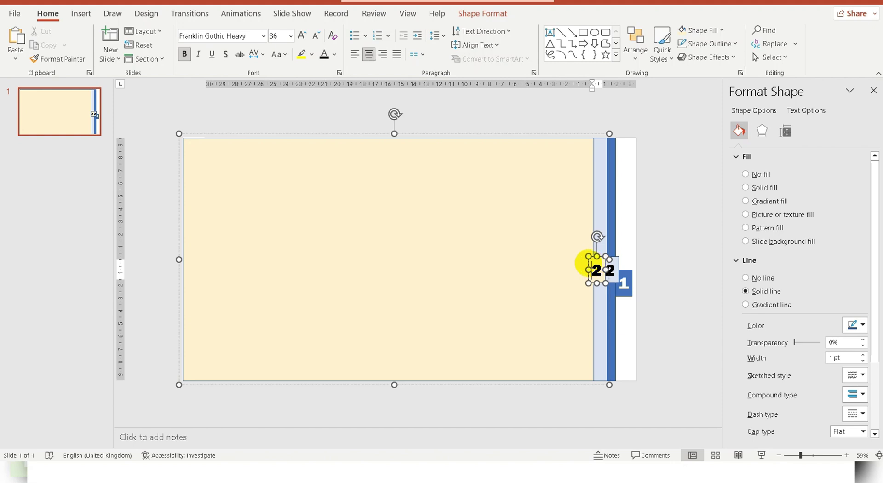
left_click_drag(588, 263, 586, 245)
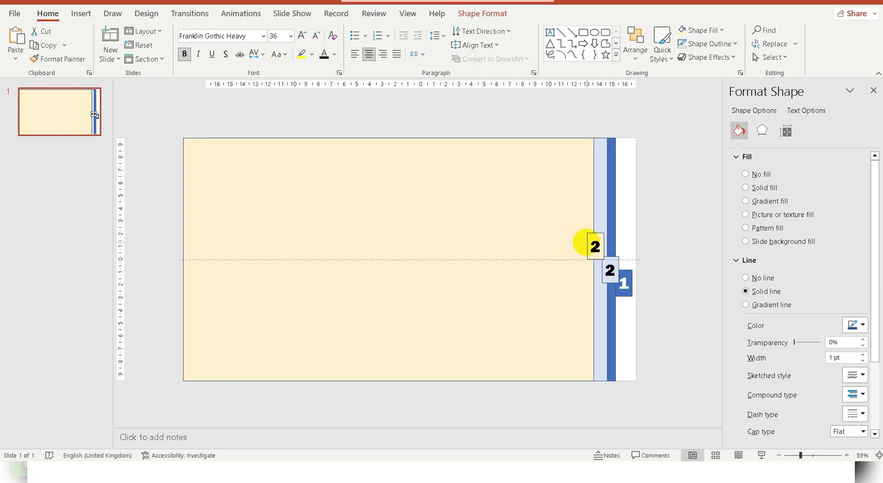
left_click(597, 244)
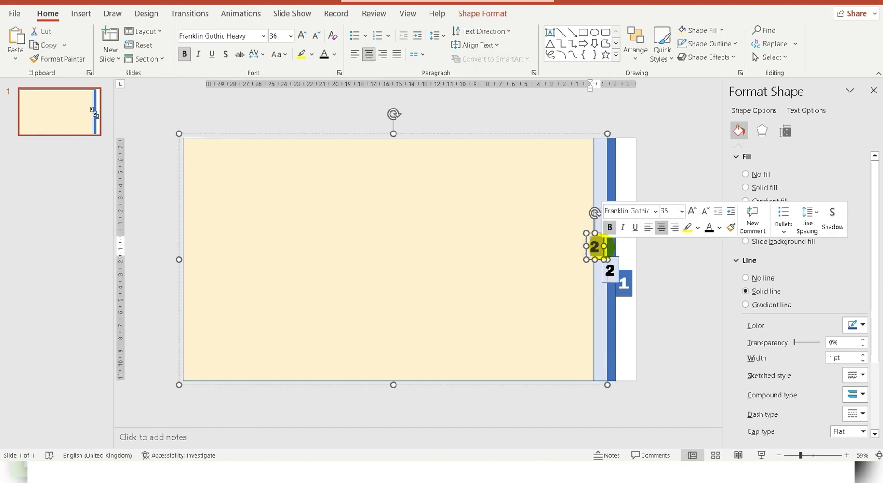
type("3")
left_click(252, 168)
Paste a duplicate of the gold page, shifted slightly left.
right_click(253, 168)
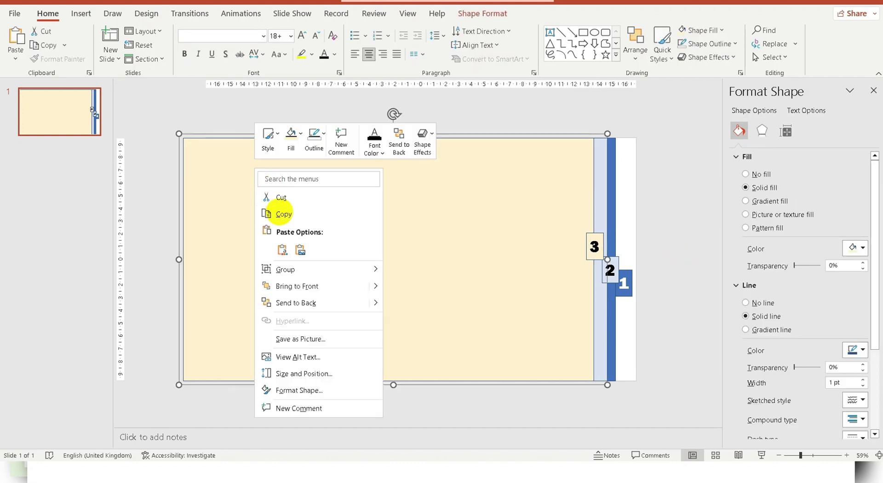
left_click(282, 214)
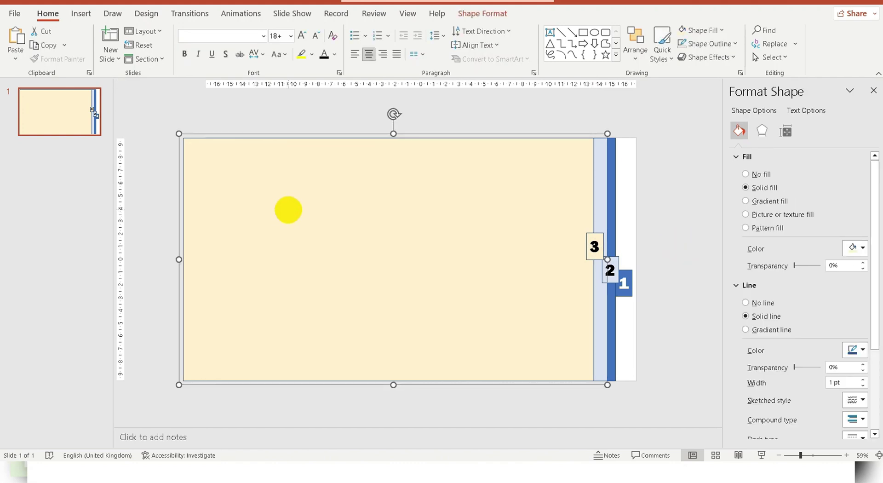
key("ctrl+v")
left_click_drag(414, 250, 396, 243)
Raise the front duplicate's tab above tab 3 and renumber it 4.
left_click(682, 236)
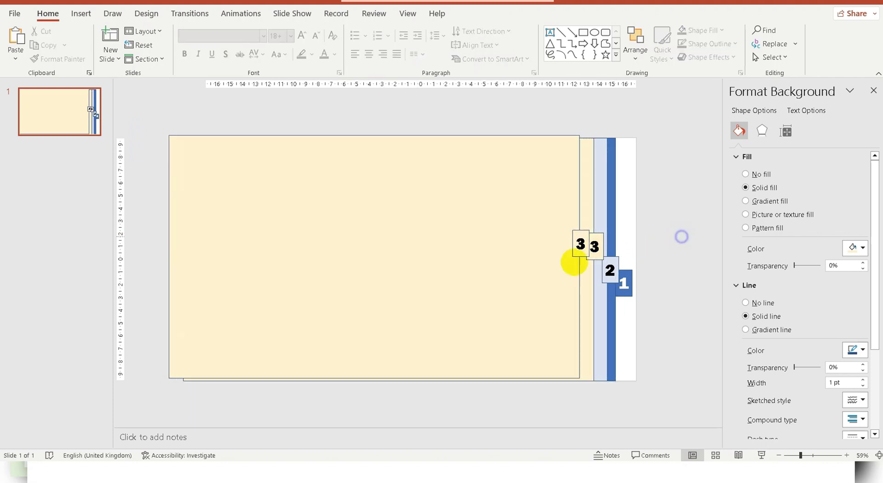
left_click(575, 244)
left_click(577, 237)
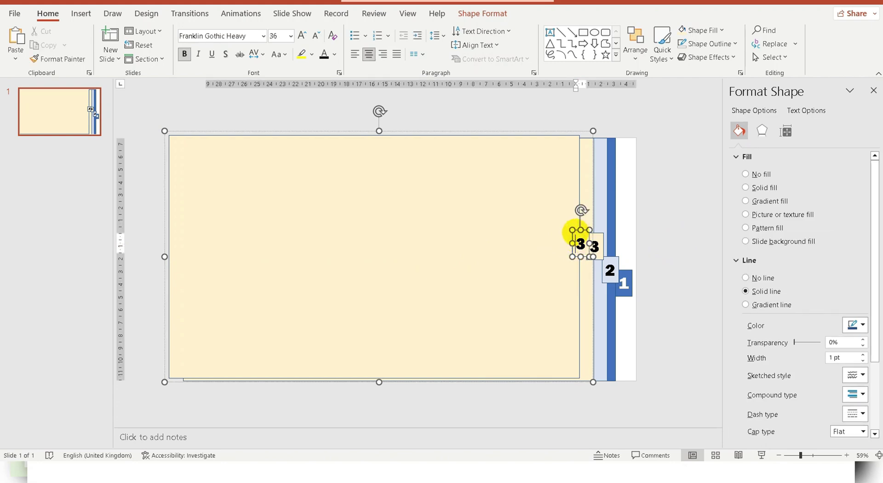
left_click_drag(573, 231, 572, 227)
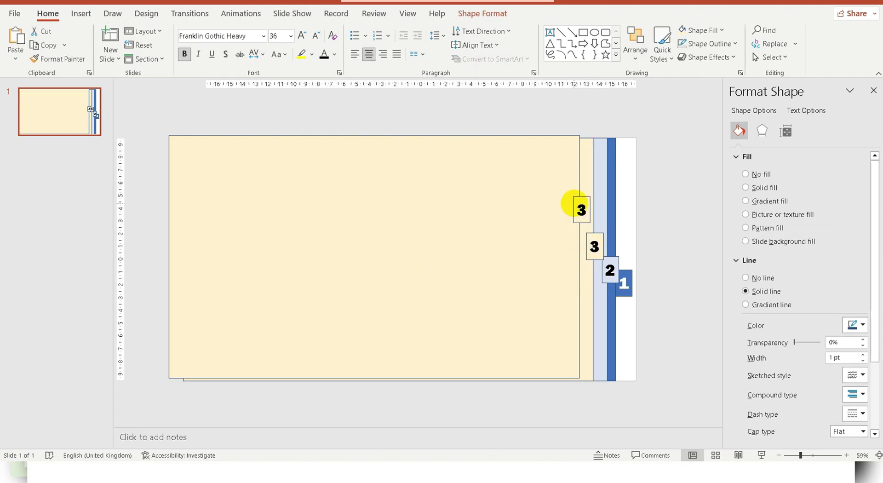
left_click(582, 211)
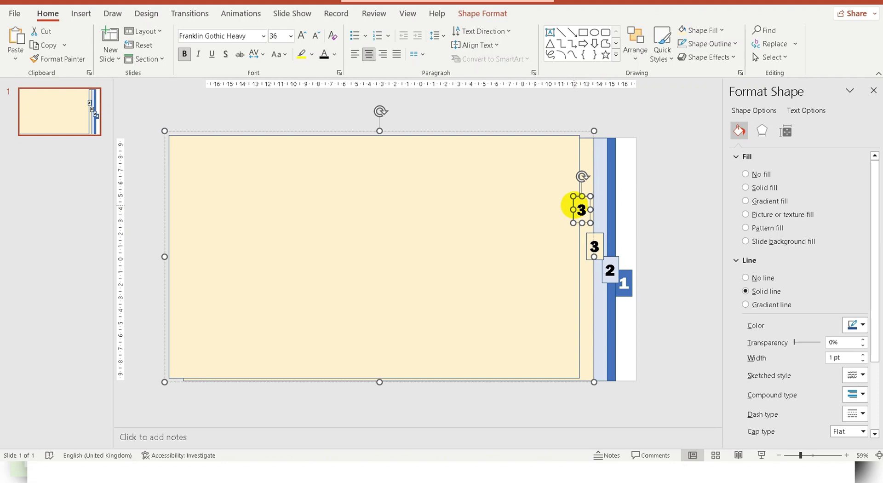
left_click_drag(573, 208, 584, 217)
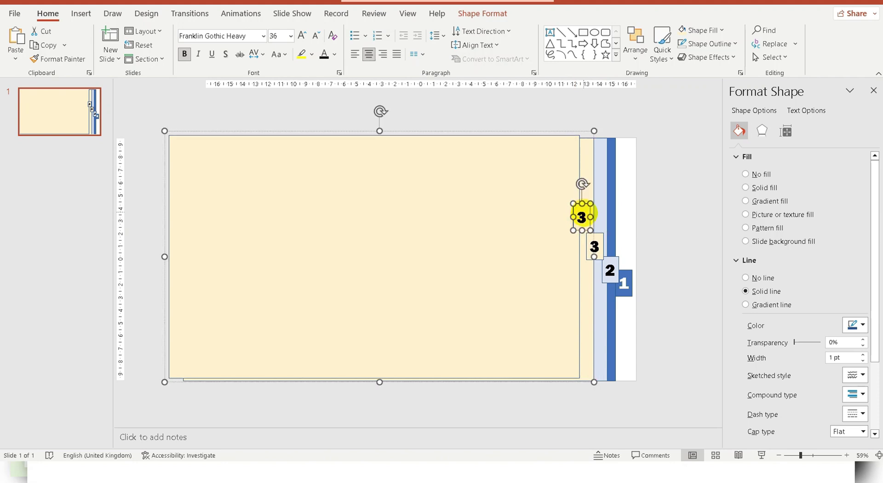
double_click(581, 216)
type("4")
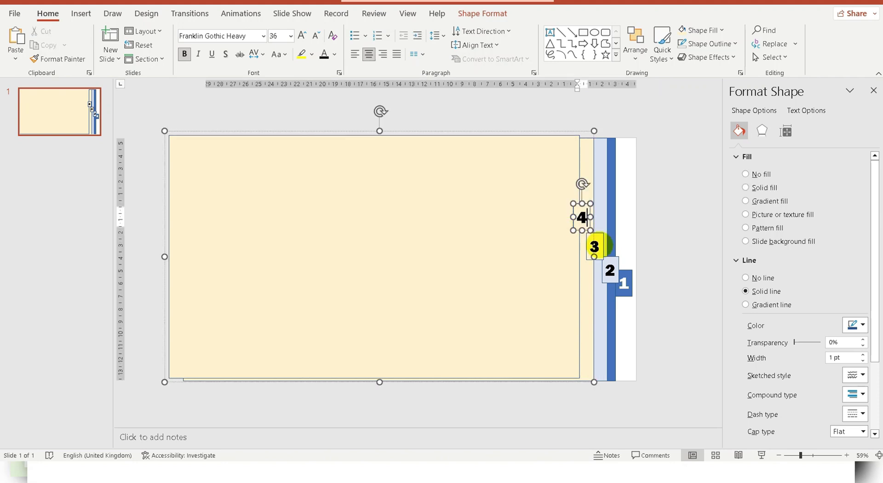
left_click(680, 267)
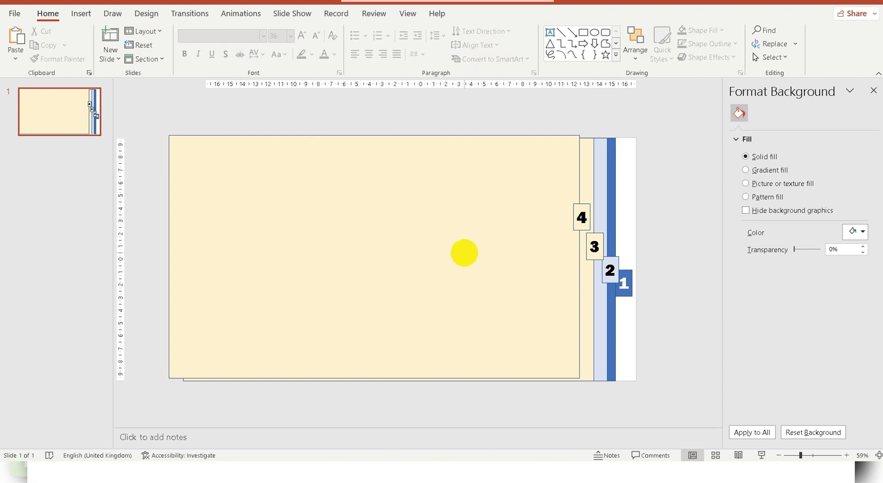
Paste another page aligned with the stack and set its tab above tab 4 as 5.
key("ctrl+v")
left_click_drag(481, 246, 505, 249)
left_click(565, 241)
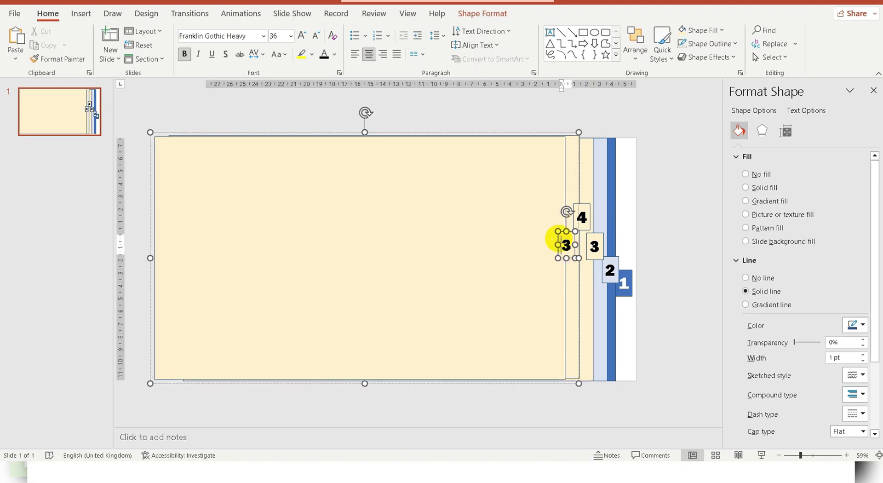
left_click_drag(563, 240, 559, 173)
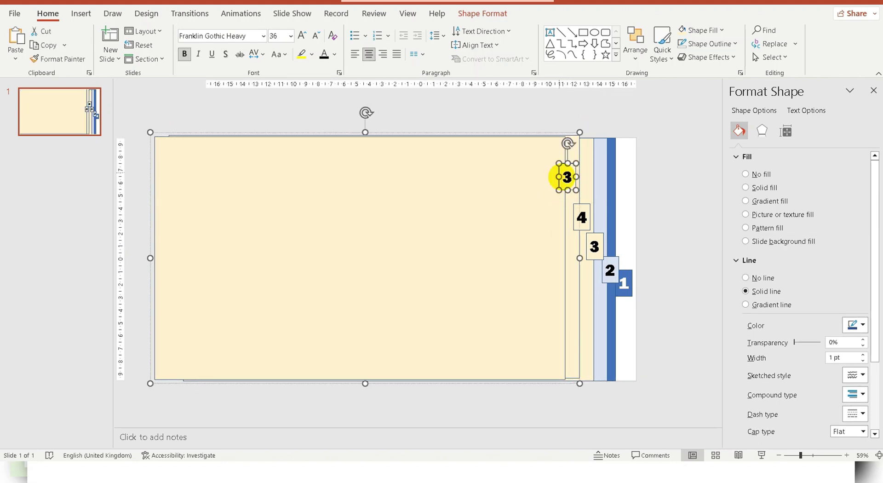
left_click(575, 179)
type("5")
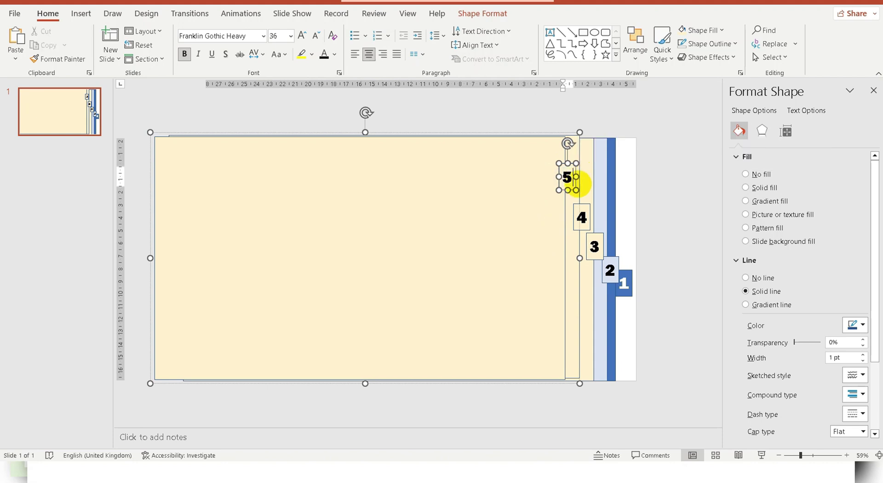
left_click(695, 299)
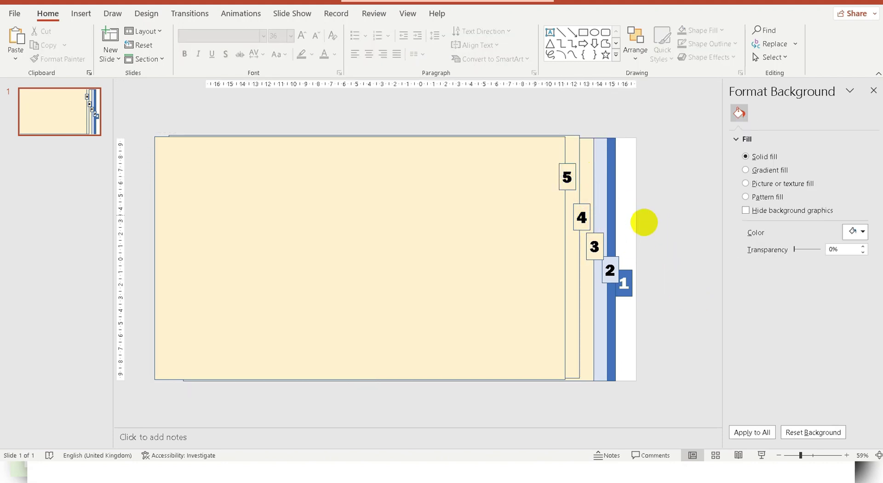
left_click(490, 225)
Fill page 3 with light green.
left_click(590, 295)
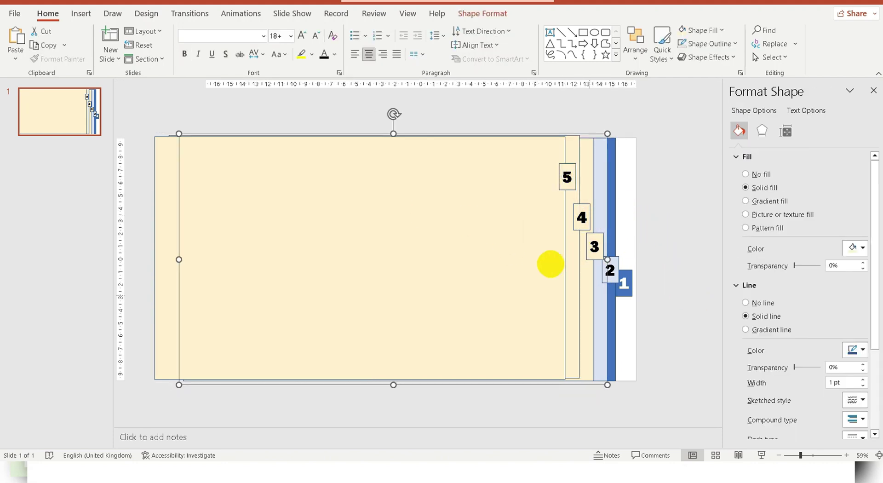
left_click(716, 30)
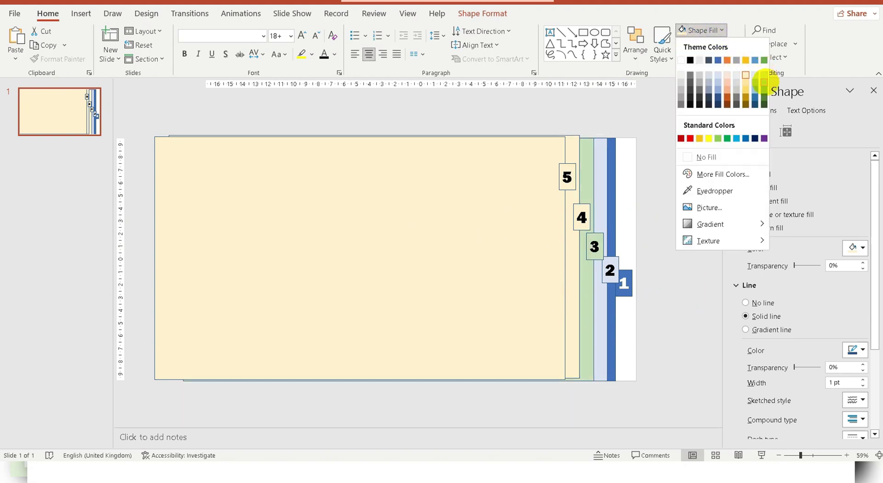
left_click(763, 78)
left_click(670, 176)
Fill page 4 with yellow.
left_click(570, 200)
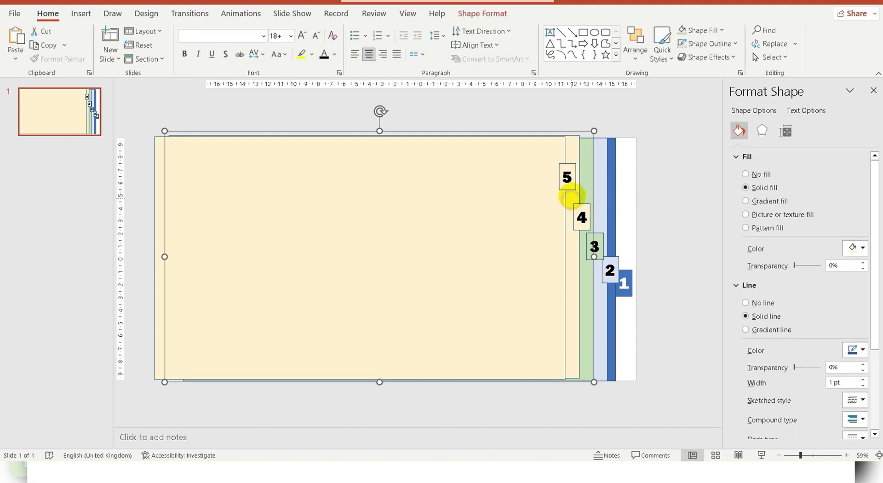
left_click(713, 29)
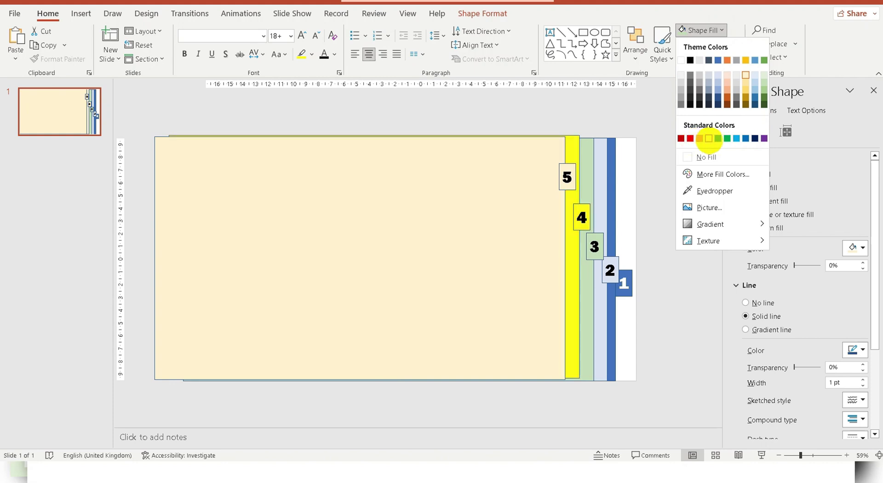
left_click(709, 138)
left_click(646, 199)
Fill the top page 5 with white, then select all shapes.
left_click(502, 183)
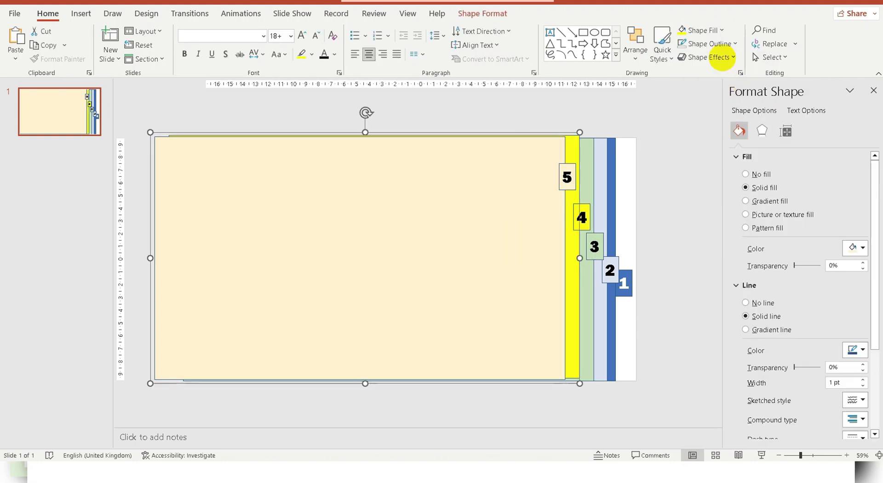
left_click(704, 29)
left_click(680, 58)
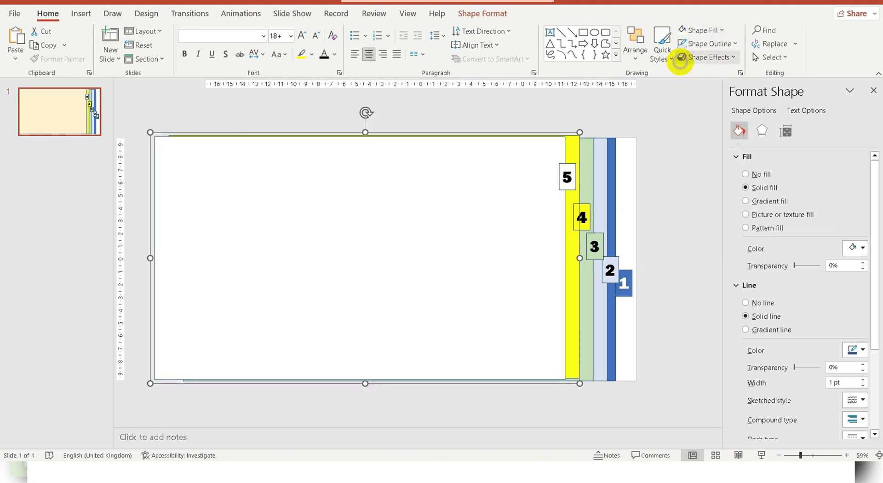
left_click(677, 200)
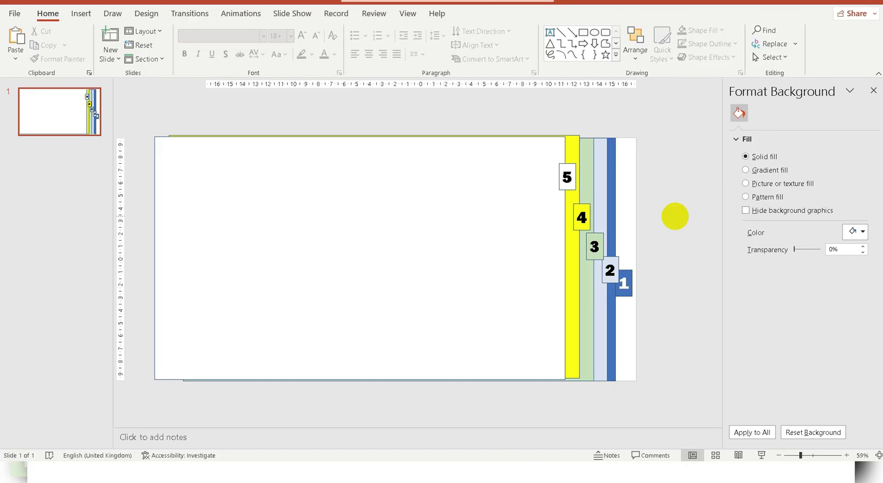
key("ctrl+a")
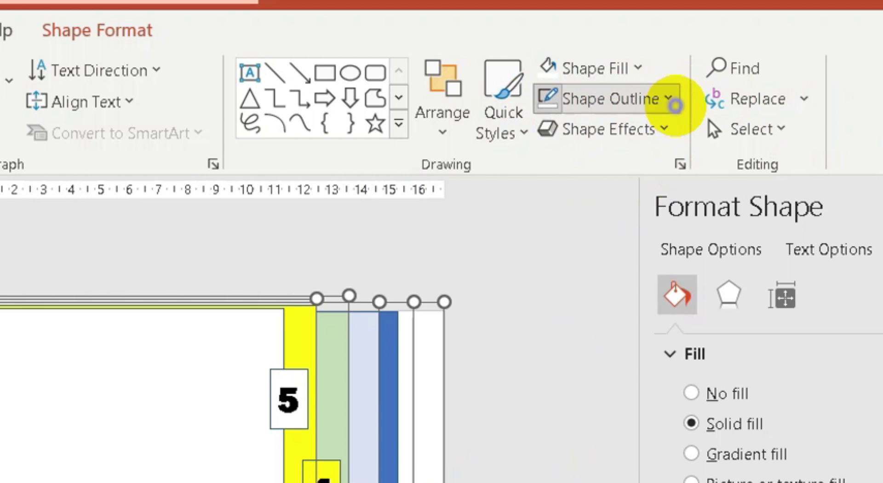
Set Shape Outline to No Outline on every page and tab.
left_click(668, 98)
left_click(562, 385)
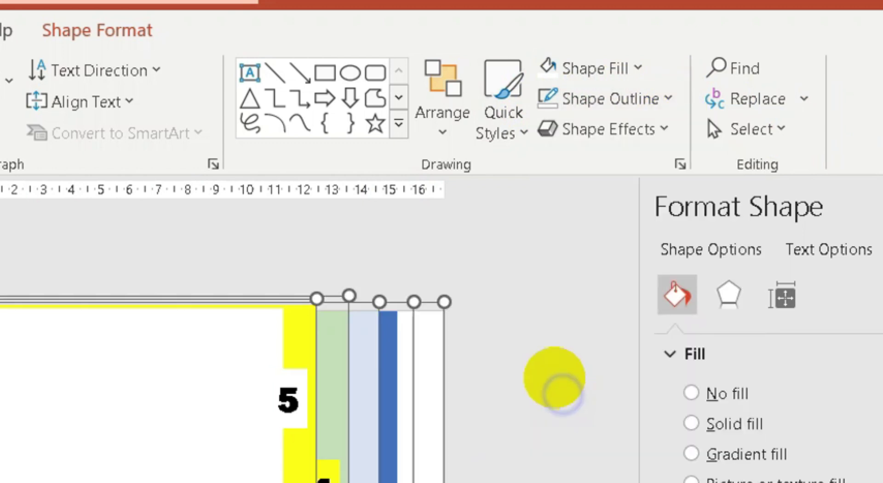
left_click(546, 467)
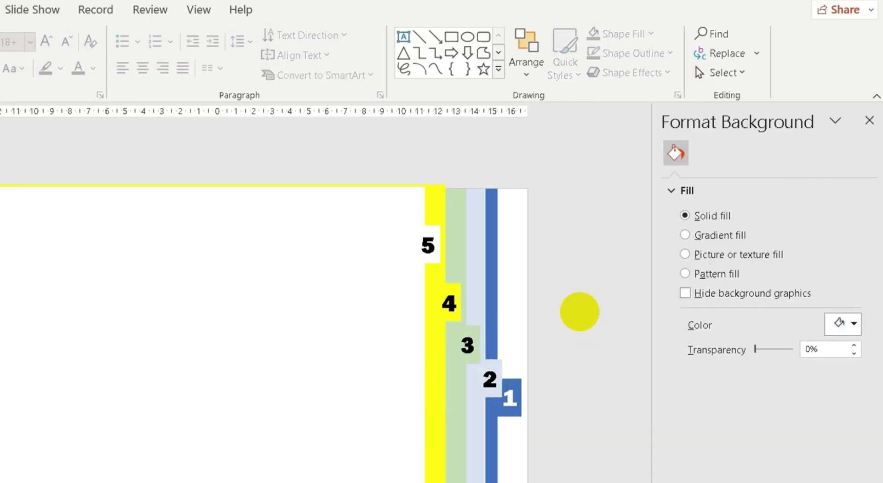
key("ctrl+a")
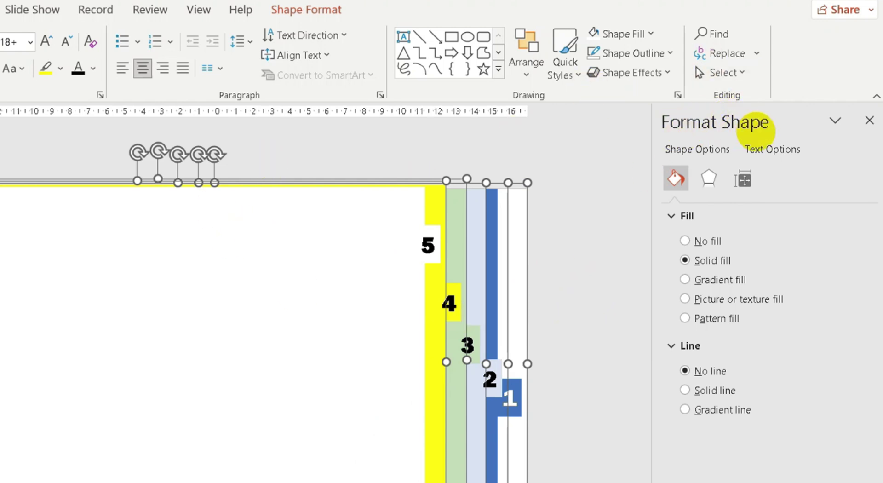
Apply an Outer shadow preset to all the selected pages.
left_click(312, 12)
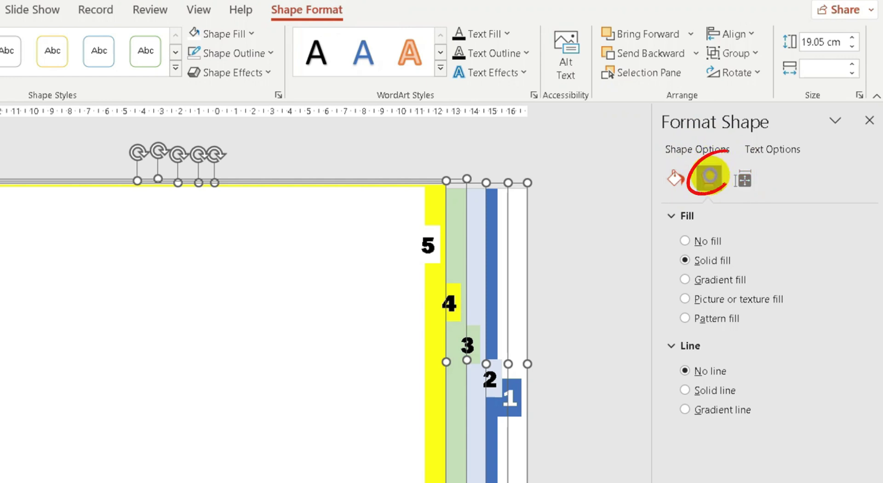
left_click(708, 176)
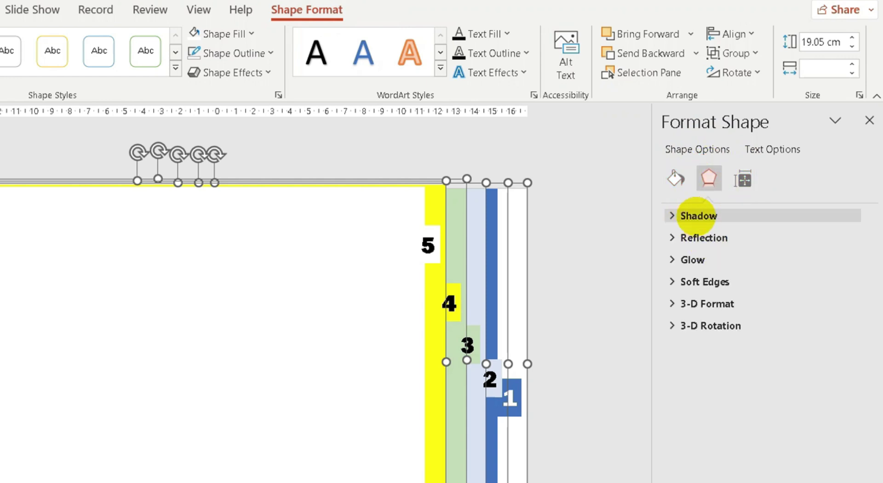
left_click(696, 216)
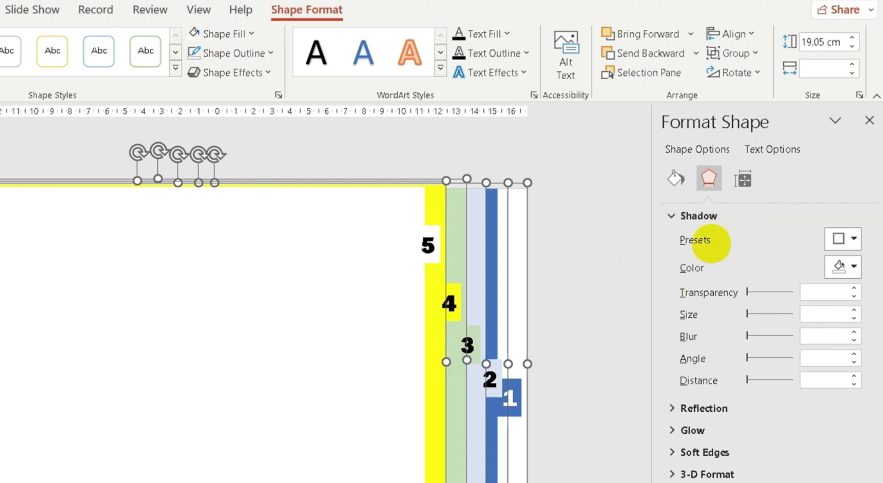
left_click(851, 239)
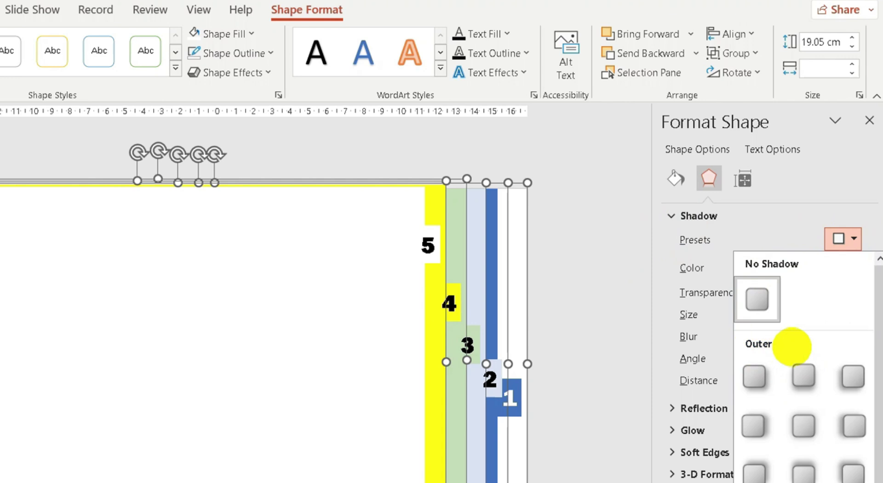
scroll(805, 367, "down", 3)
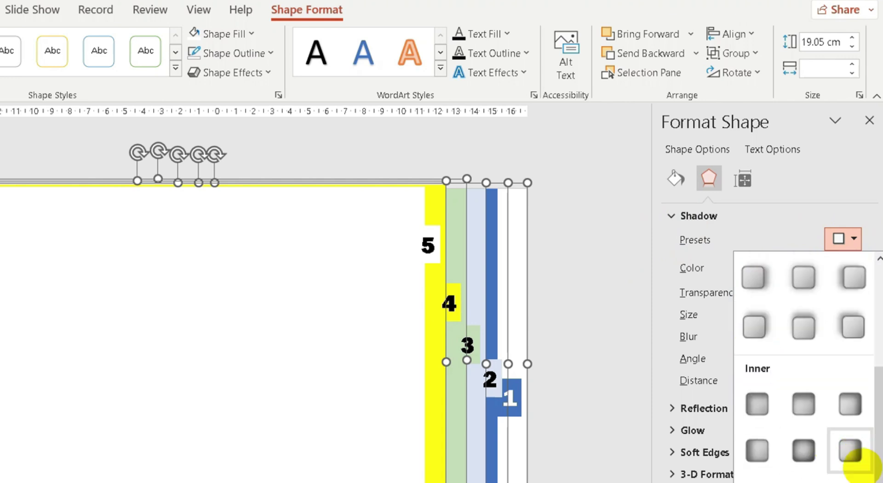
scroll(862, 377, "up", 2)
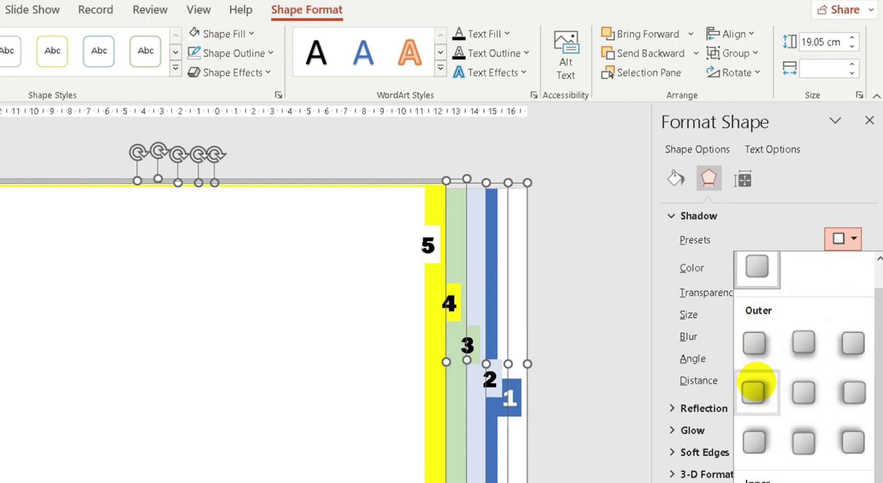
left_click(755, 390)
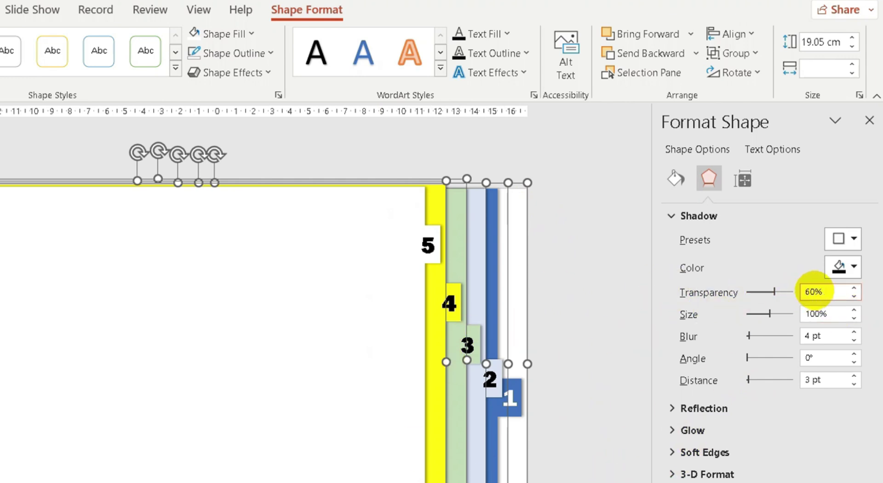
Set the shadow to 40% transparency, 20 pt blur and 10 pt distance.
left_click(814, 292)
type("40")
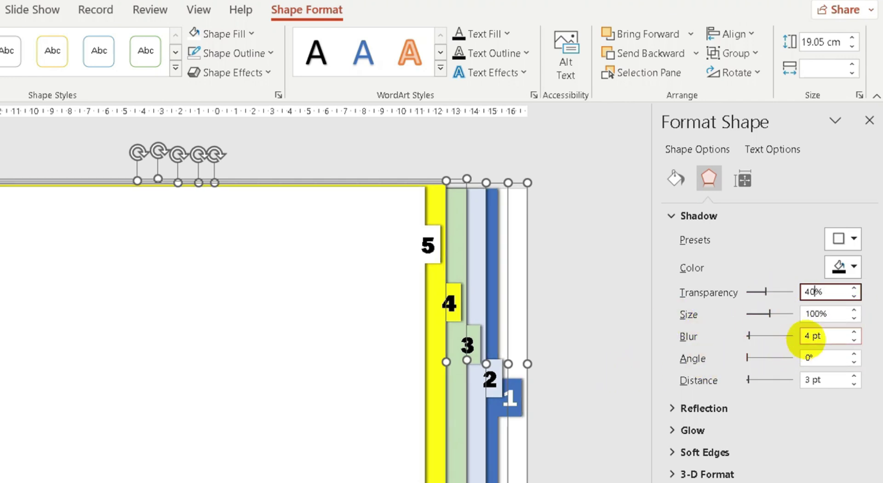
left_click(811, 336)
key("BackSpace")
type("2")
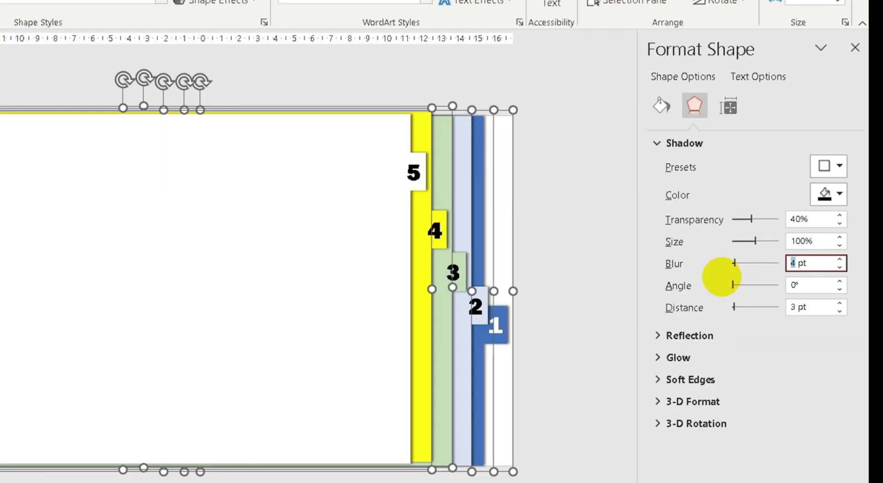
type("0")
key("Return")
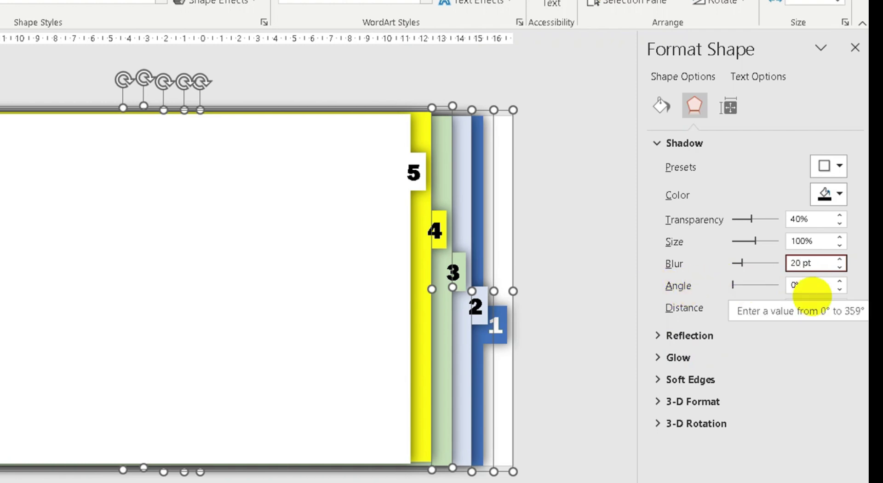
double_click(795, 283)
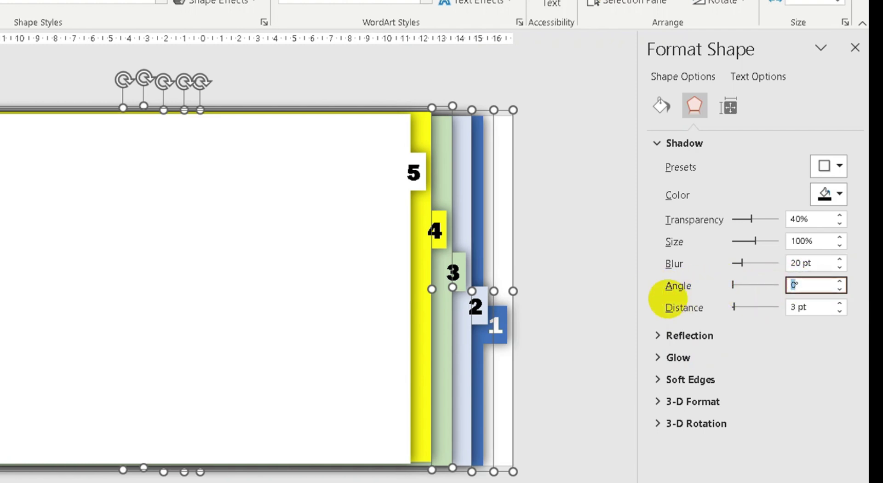
double_click(794, 306)
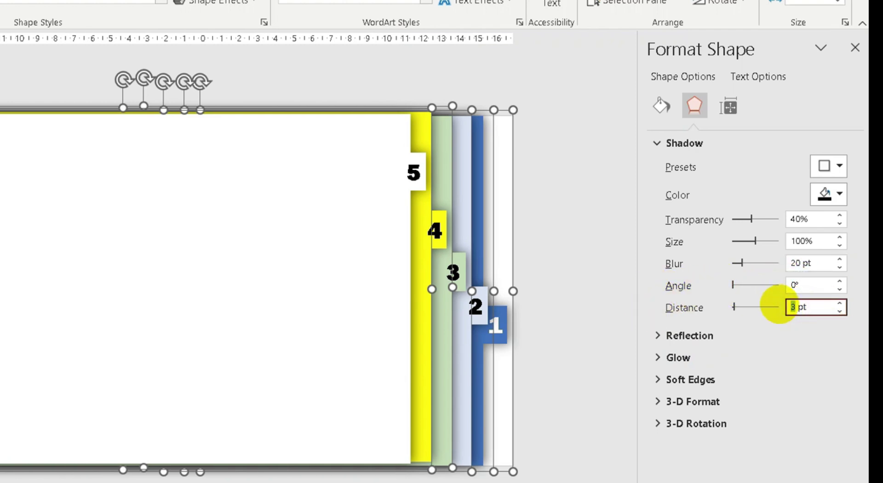
type("10")
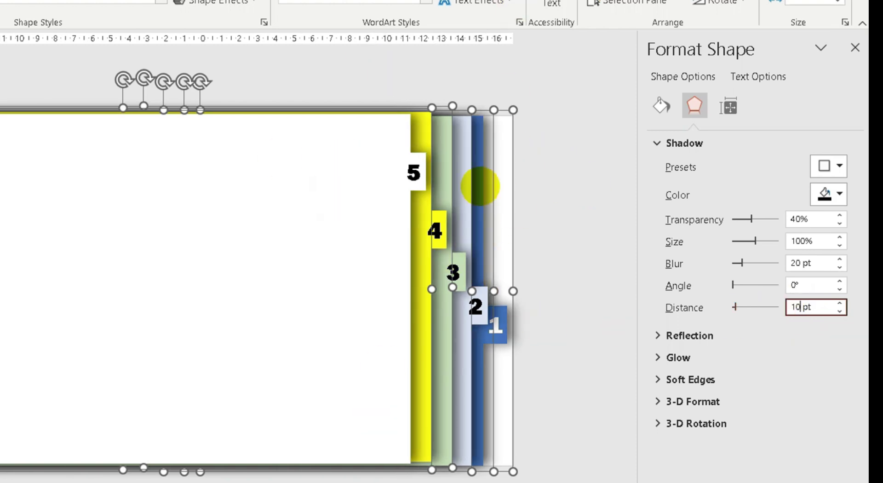
left_click(603, 264)
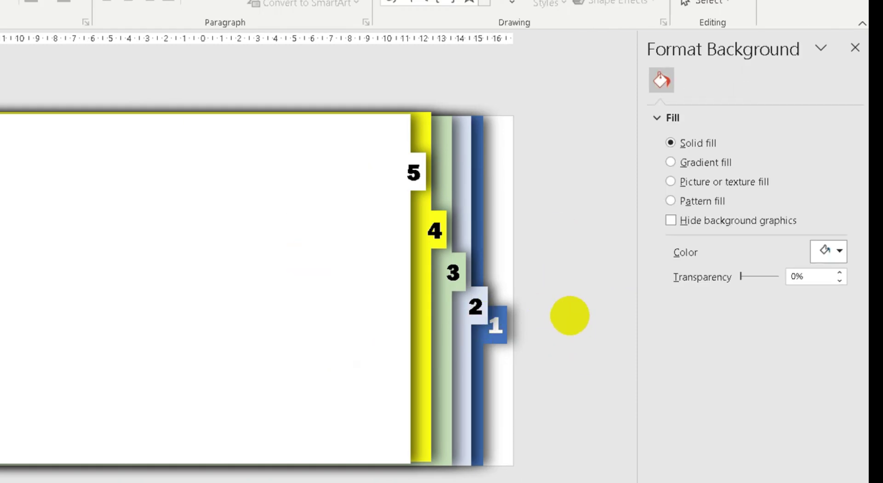
Drag the whole page stack to the slide's left edge, leaving the right side empty.
key("ctrl+a")
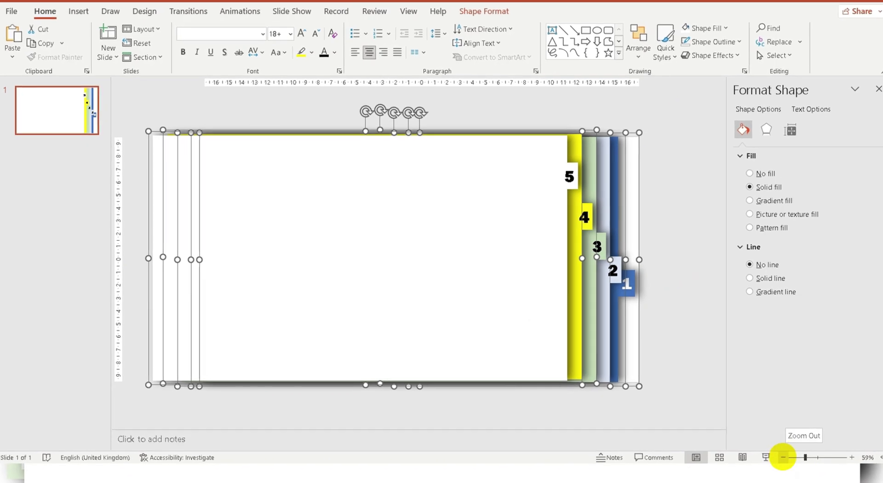
left_click(779, 454)
left_click(778, 455)
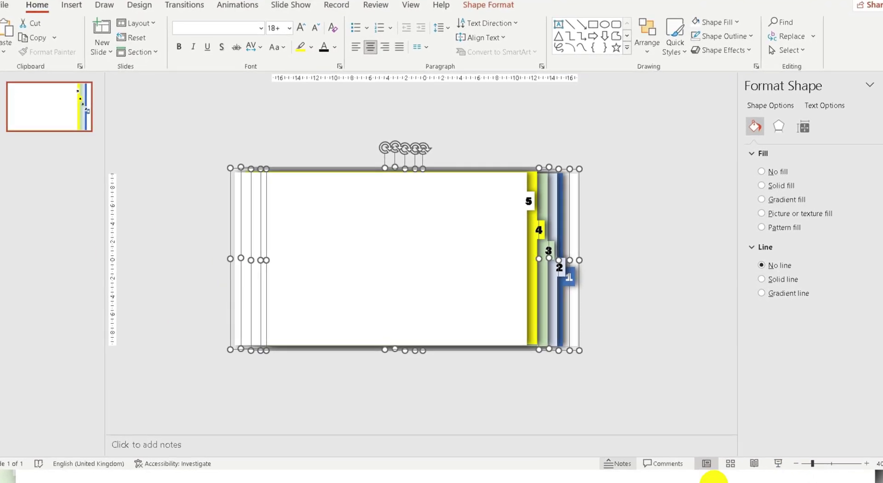
left_click(789, 461)
left_click(803, 466)
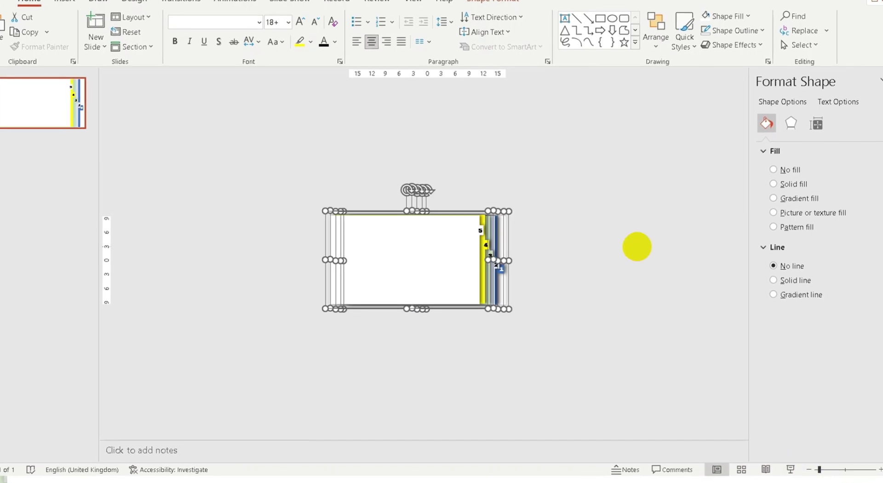
left_click_drag(826, 470, 876, 480)
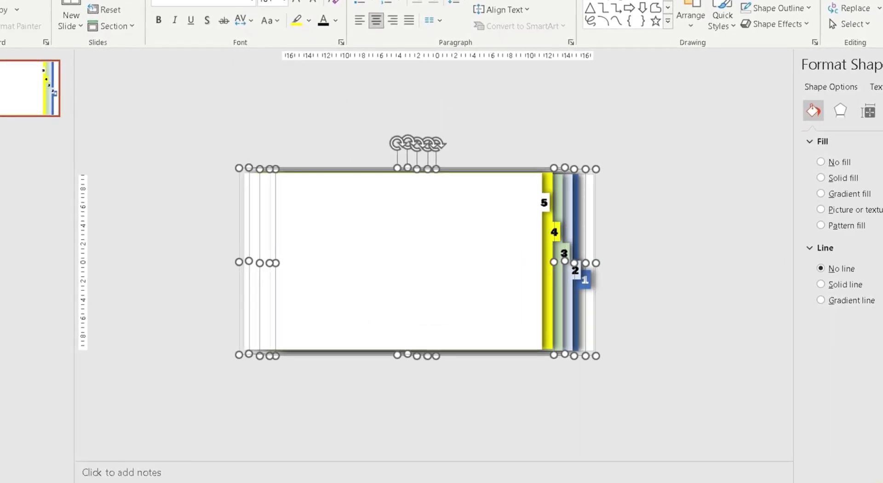
left_click_drag(485, 244, 186, 248)
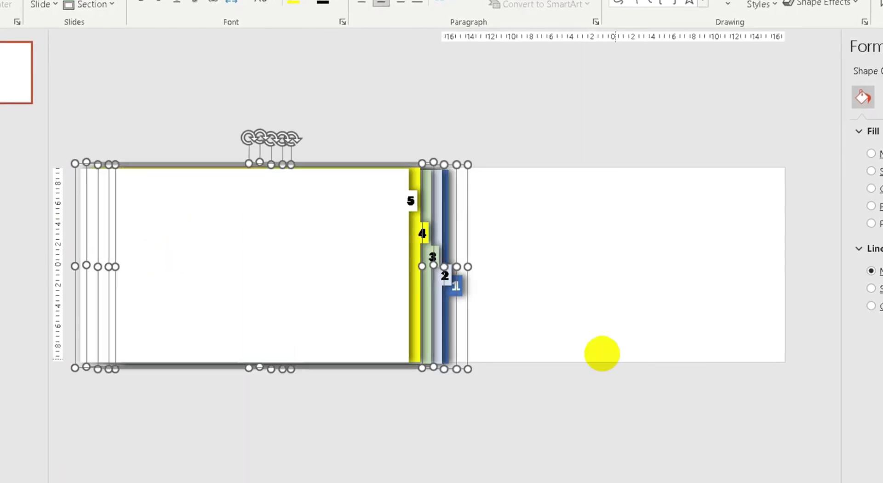
left_click(651, 446)
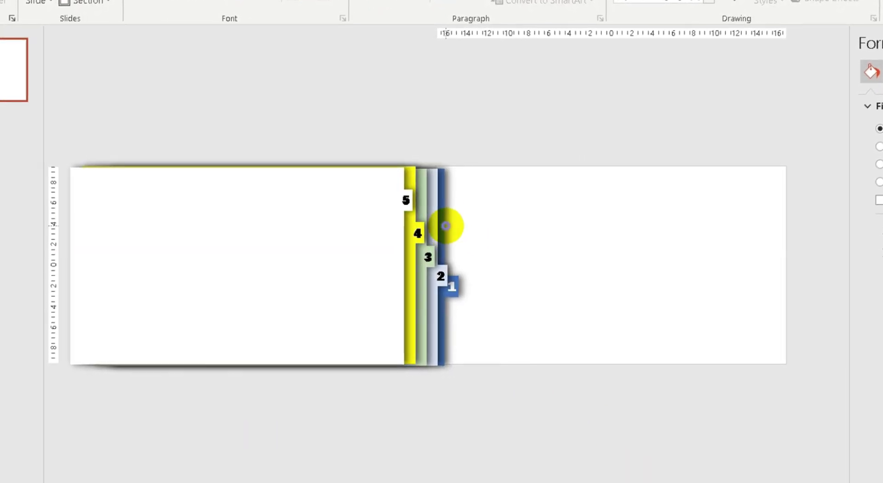
left_click(448, 248)
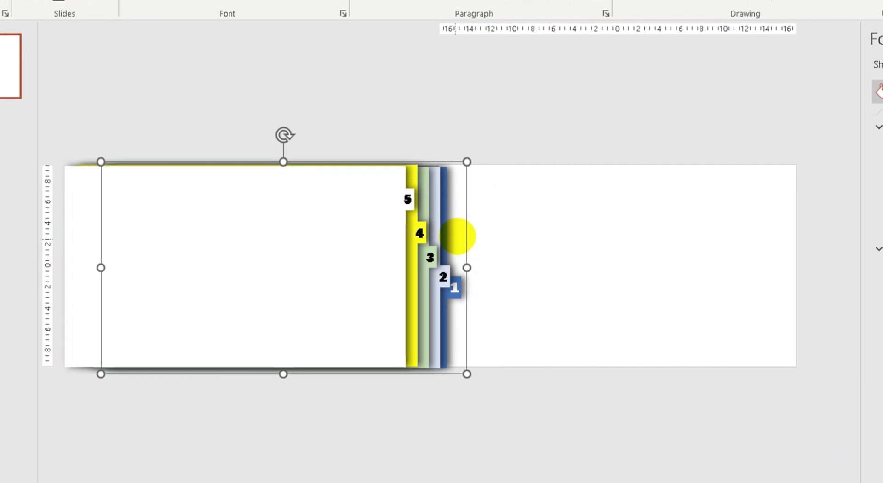
Shift blue page 1 right and stretch its edge toward the slide's right edge.
left_click(456, 205)
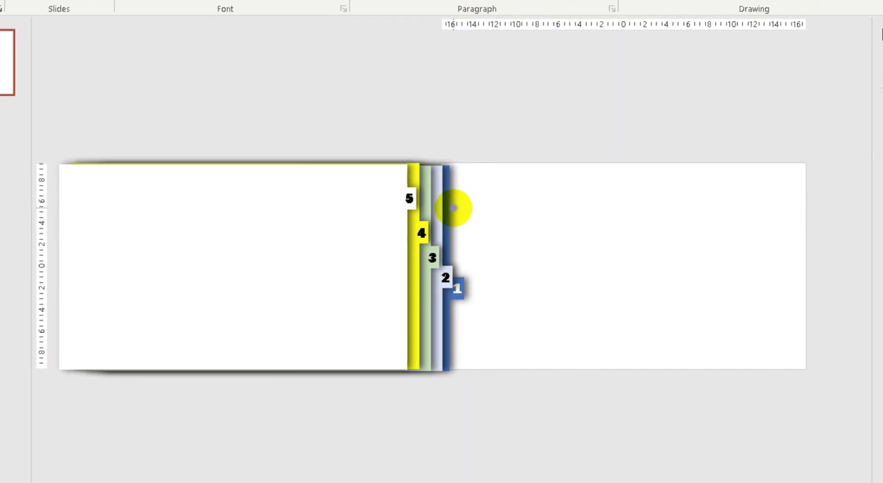
left_click(453, 208)
mouse_move(454, 207)
left_mouse_down()
mouse_move(476, 211)
mouse_move(460, 218)
left_mouse_up()
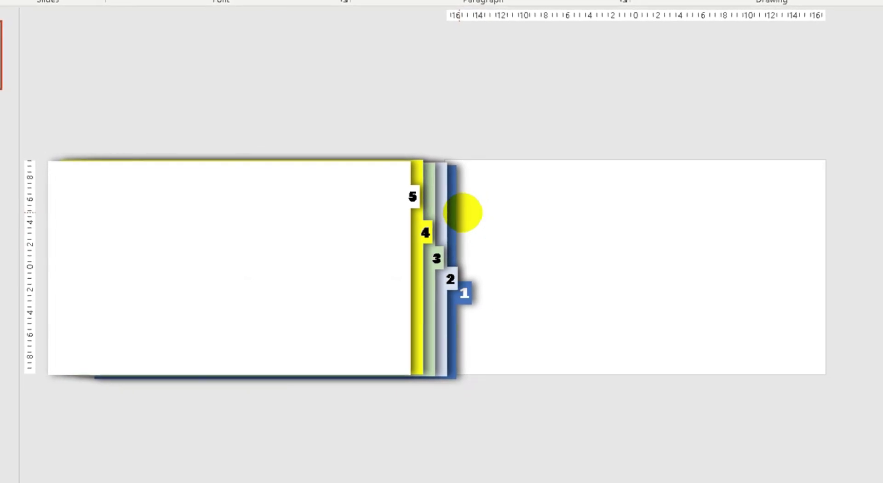
left_click_drag(465, 214, 806, 207)
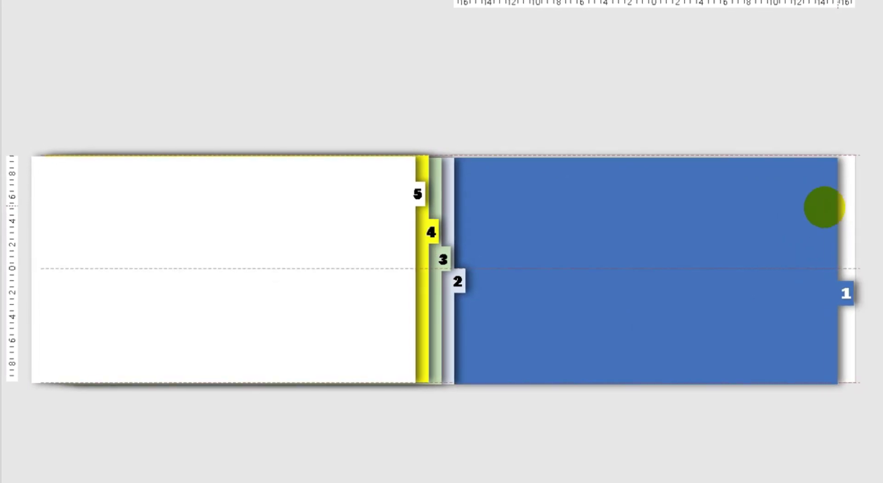
left_click_drag(825, 205, 837, 213)
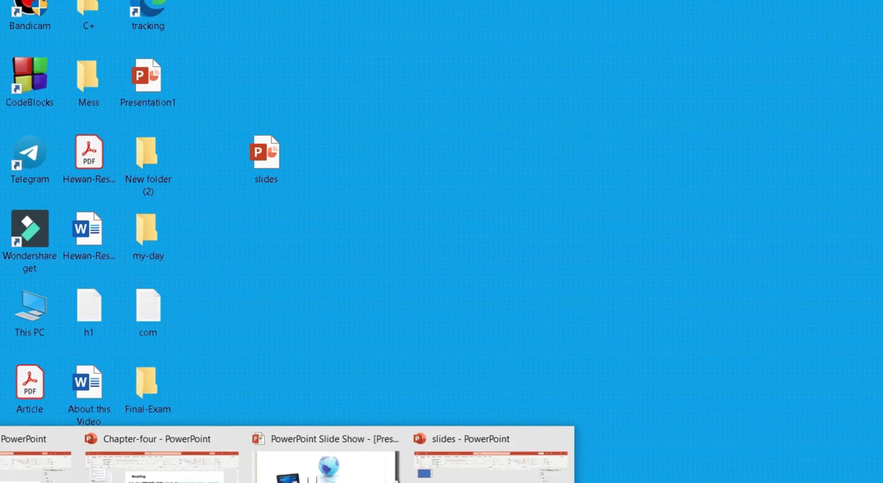
Copy all the Forwarding bullet text from the other presentation.
left_click(492, 460)
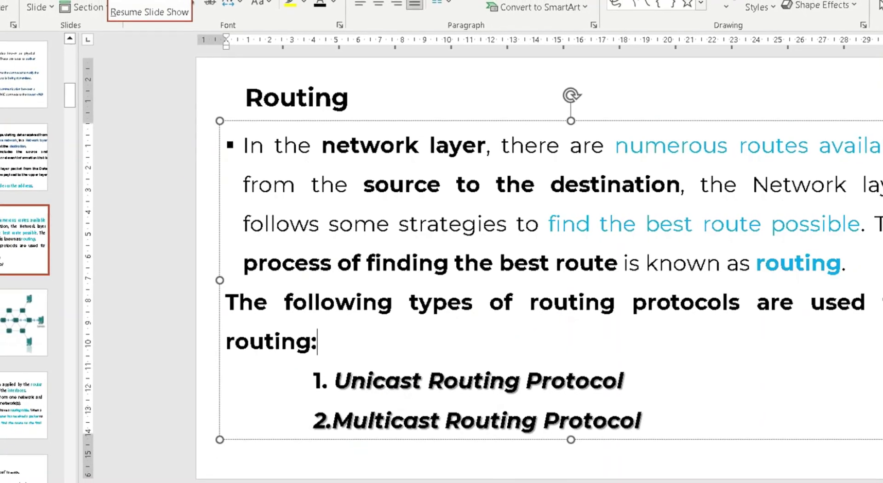
scroll(552, 354, "down", 2)
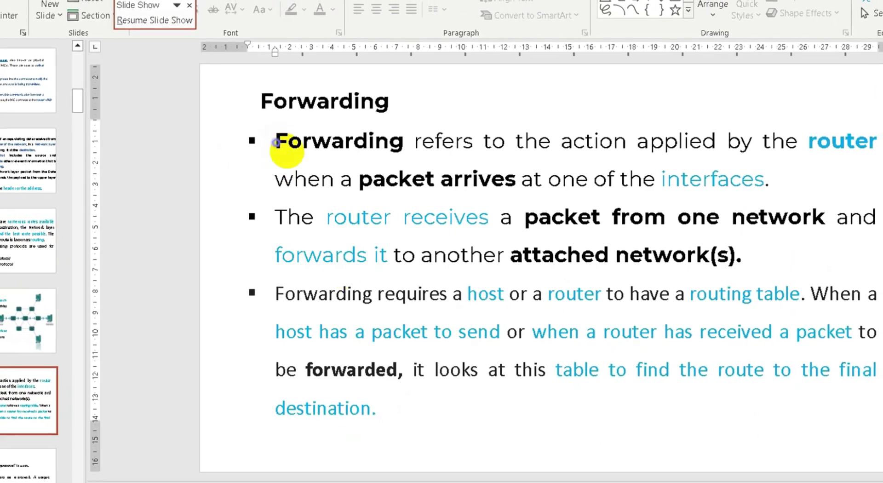
left_click_drag(282, 147, 394, 404)
right_click(317, 172)
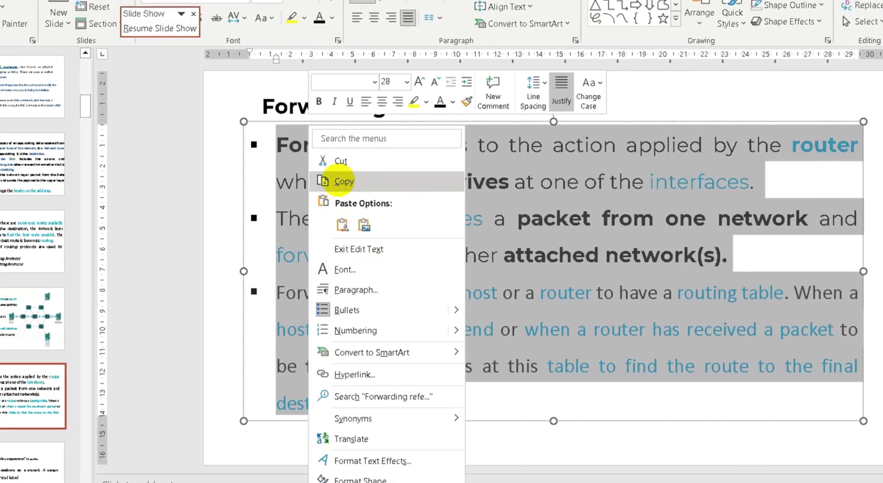
left_click(343, 180)
Paste the Forwarding bullets onto the page stack in the tabbed slide.
key("super+d")
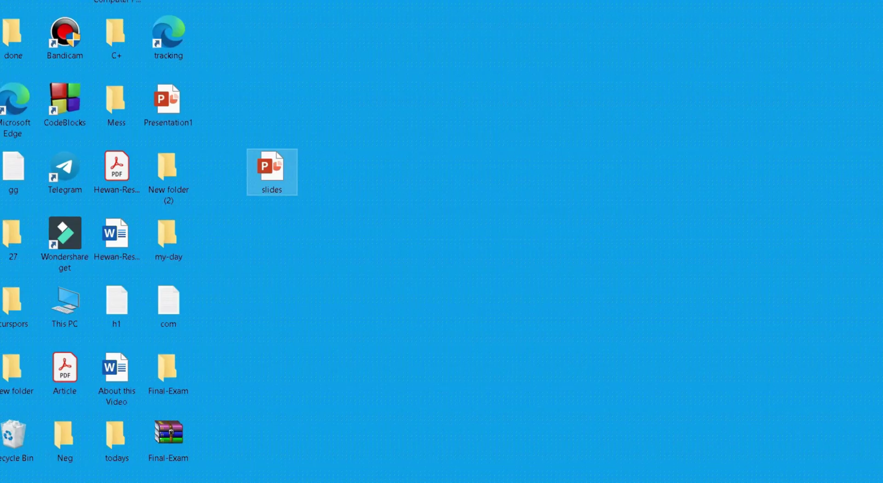
mouse_move(260, 480)
left_click(464, 453)
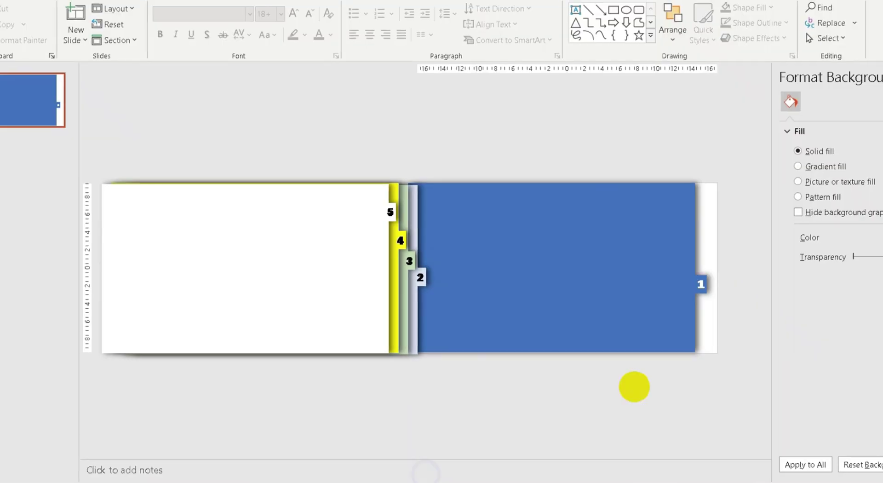
right_click(536, 235)
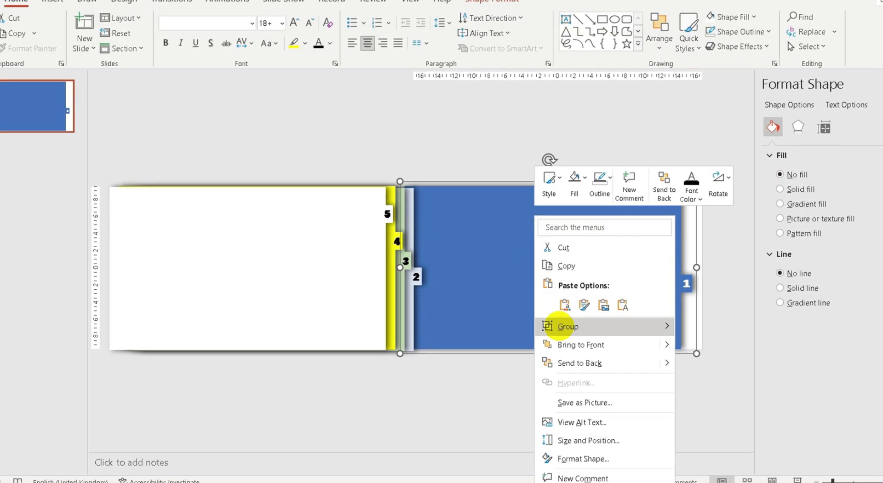
left_click(567, 305)
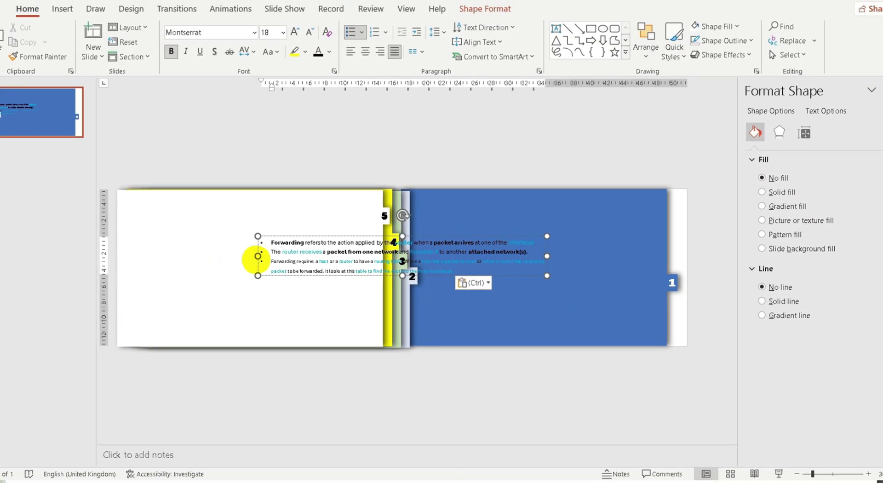
Resize the bullet text box over the blue page and increase the text to 28 pt.
left_click_drag(257, 256, 454, 242)
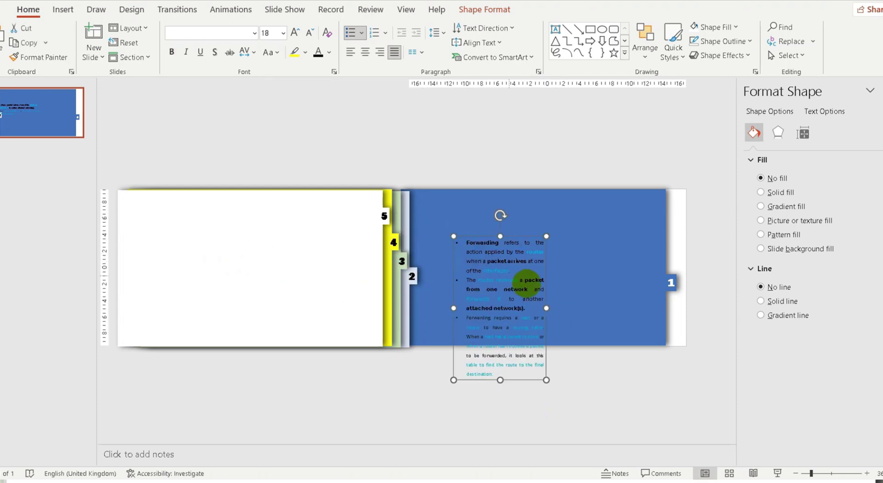
left_click_drag(546, 308, 639, 270)
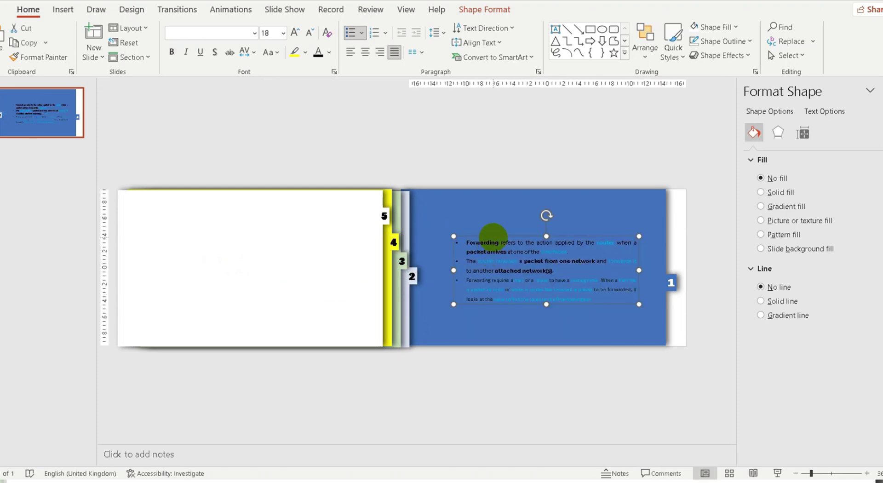
left_click_drag(493, 234, 633, 317)
left_click(295, 31)
left_click(295, 32)
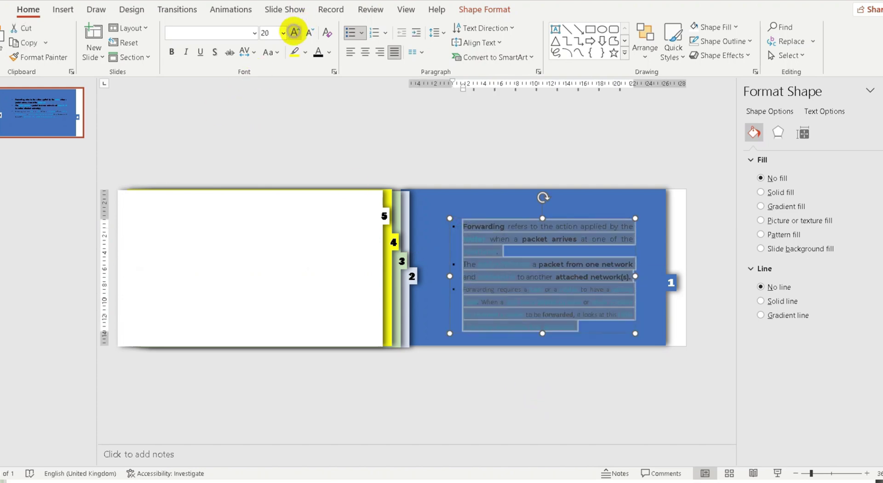
left_click(294, 31)
Move the text box up inside page 1, widen it, and preview in Slide Show.
left_click_drag(450, 300, 430, 302)
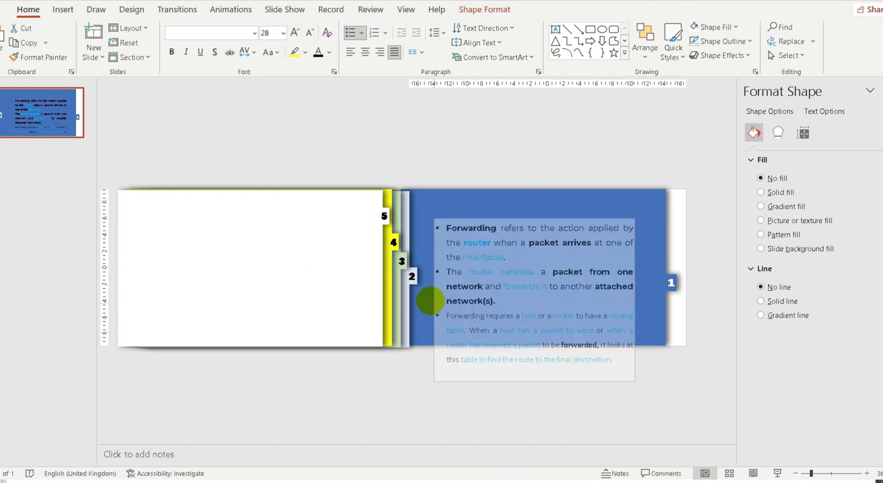
left_click(639, 293)
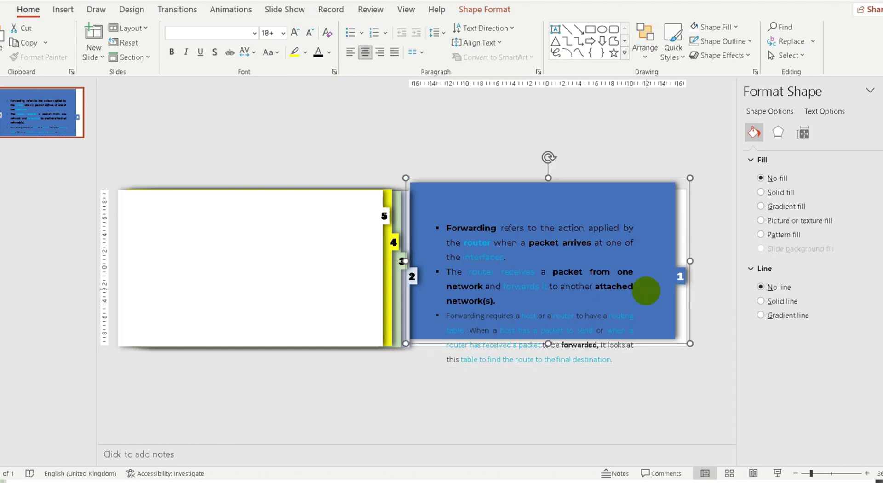
left_click(579, 302)
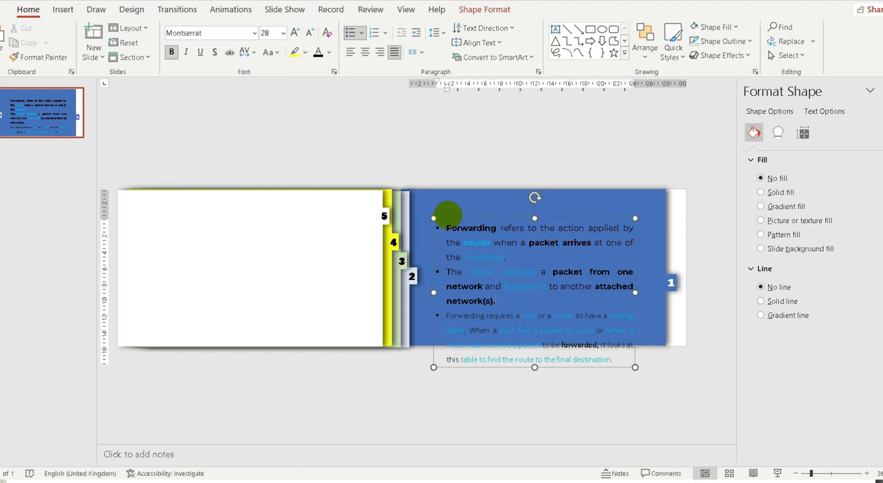
left_click_drag(448, 214, 447, 189)
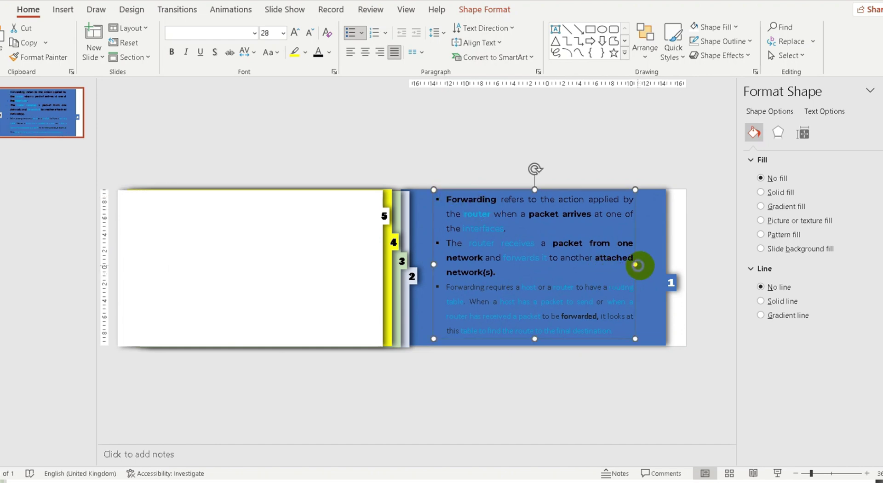
left_click_drag(637, 265, 659, 283)
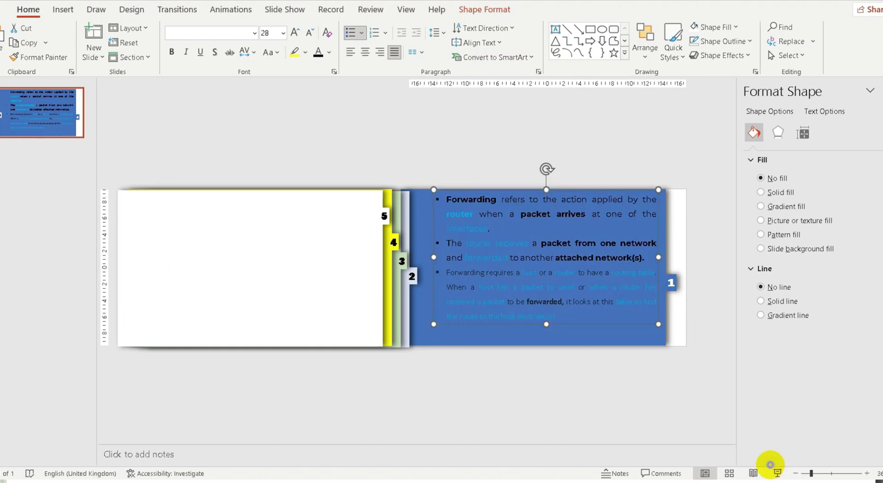
left_click(777, 472)
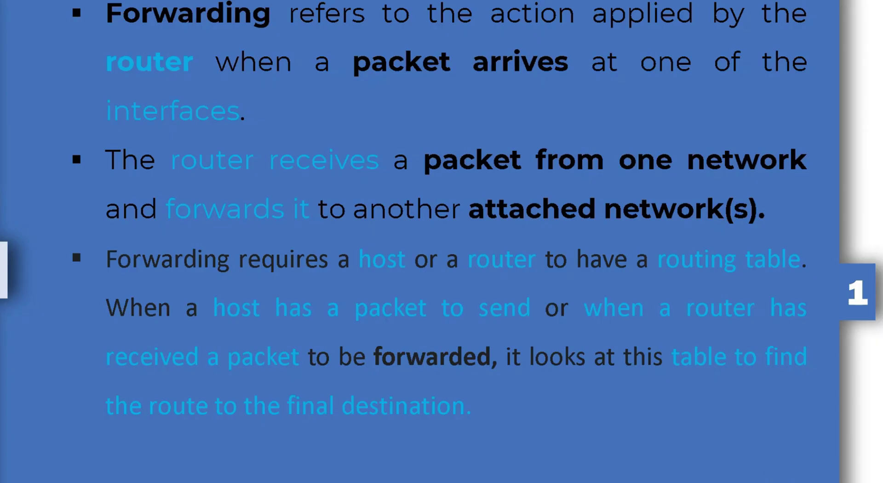
key("Escape")
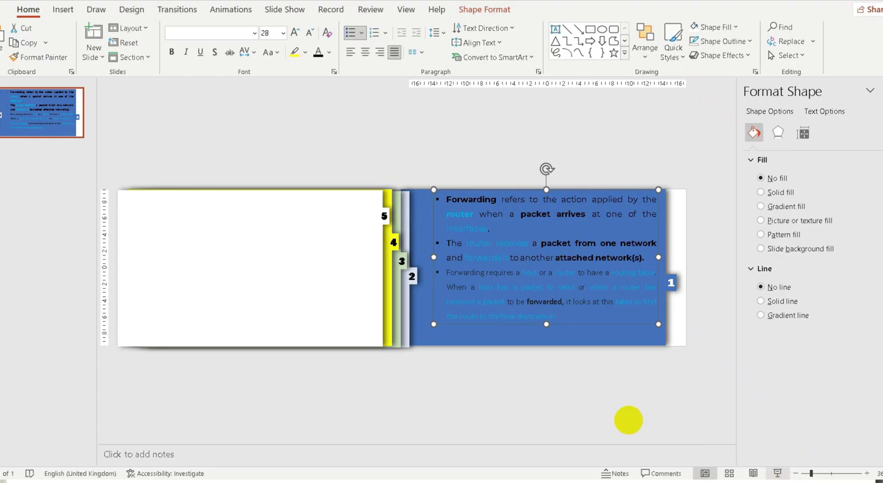
Fill the grouped page 1 with Gold, Accent 4, Lighter 80% and preview it full screen.
left_click(584, 339)
left_click(584, 339)
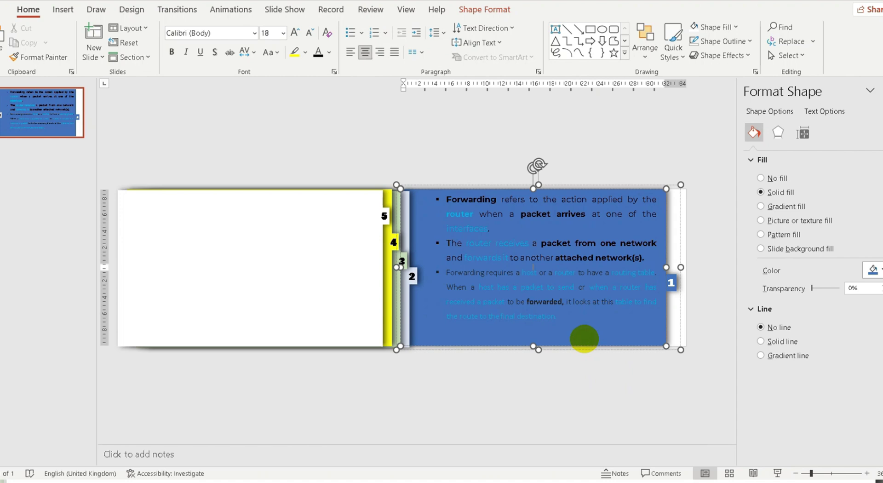
left_click(597, 374)
left_click(442, 345)
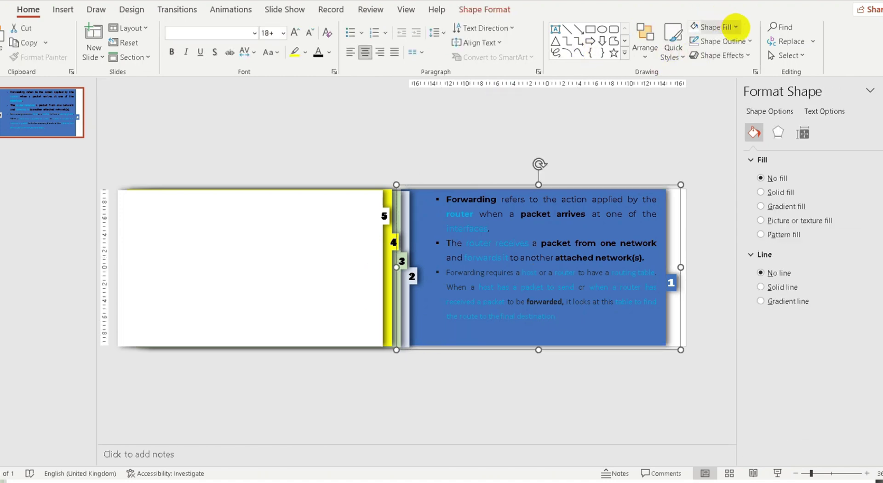
left_click(735, 27)
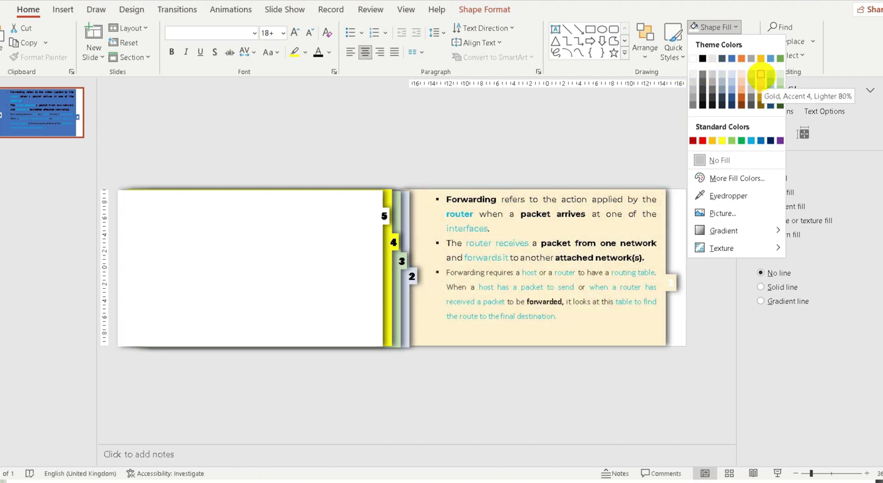
left_click(760, 73)
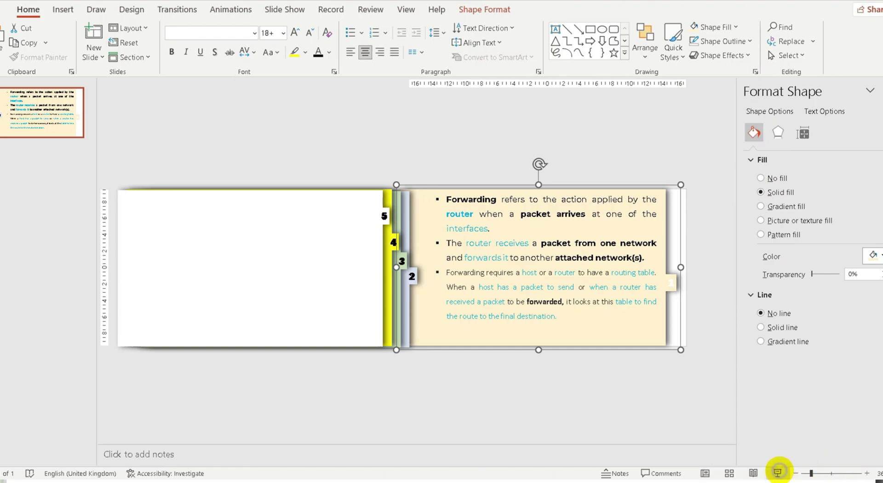
left_click(777, 471)
key("Escape")
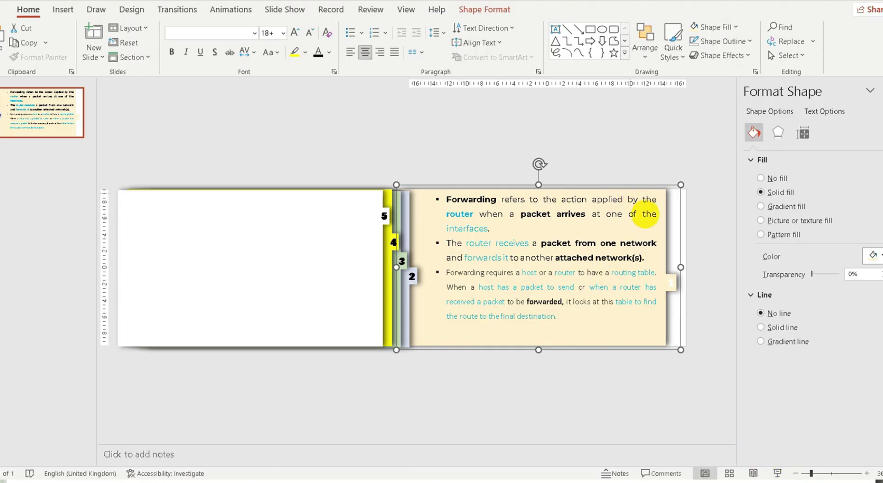
Make the number 1 on page 1's small tab black.
left_click(669, 283)
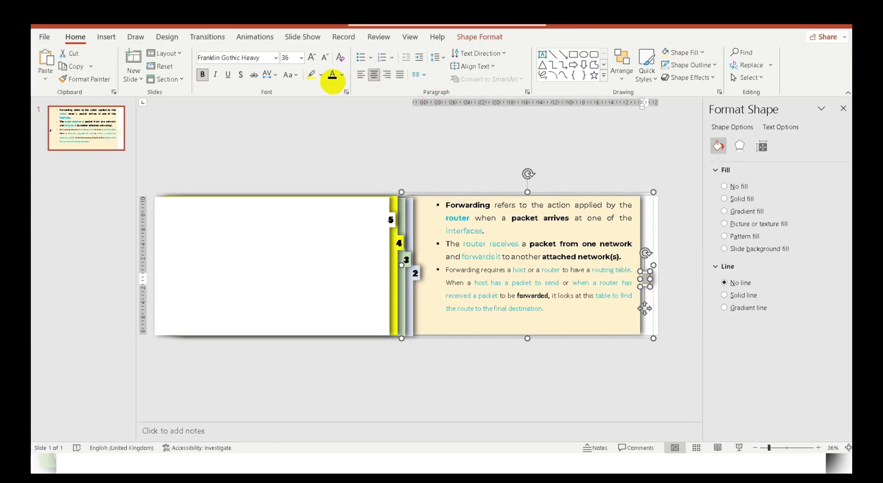
left_click(340, 76)
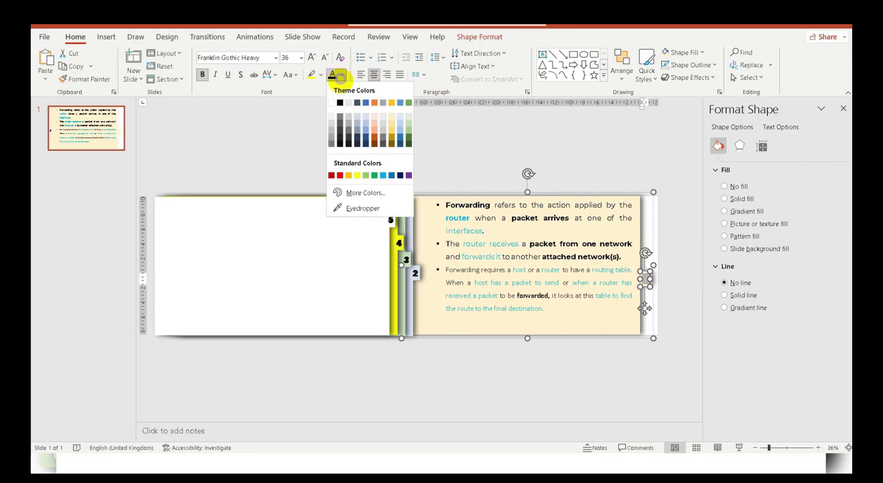
left_click(340, 107)
left_click(479, 391)
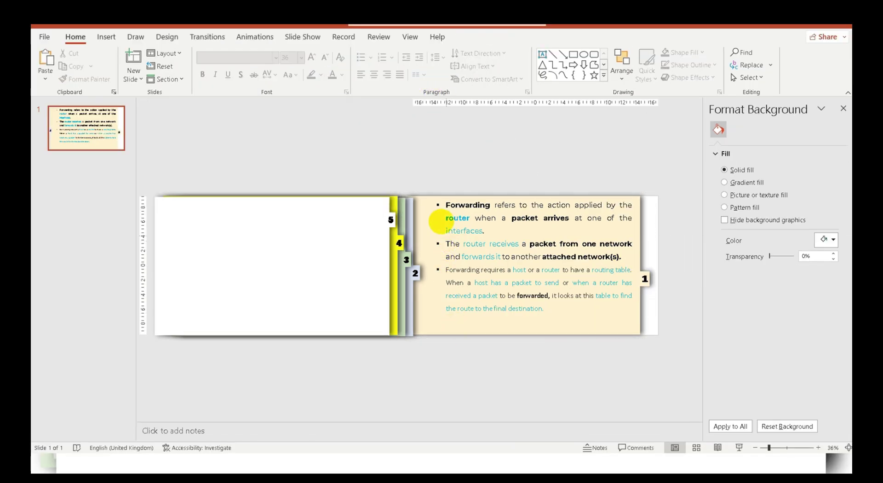
Give page 1's text box a white fill and preview the slide full screen.
left_click(432, 232)
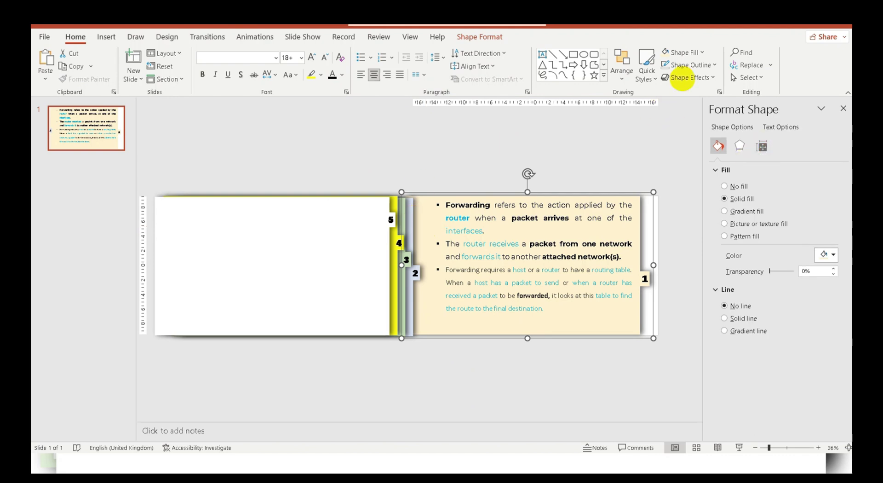
left_click(701, 52)
left_click(666, 80)
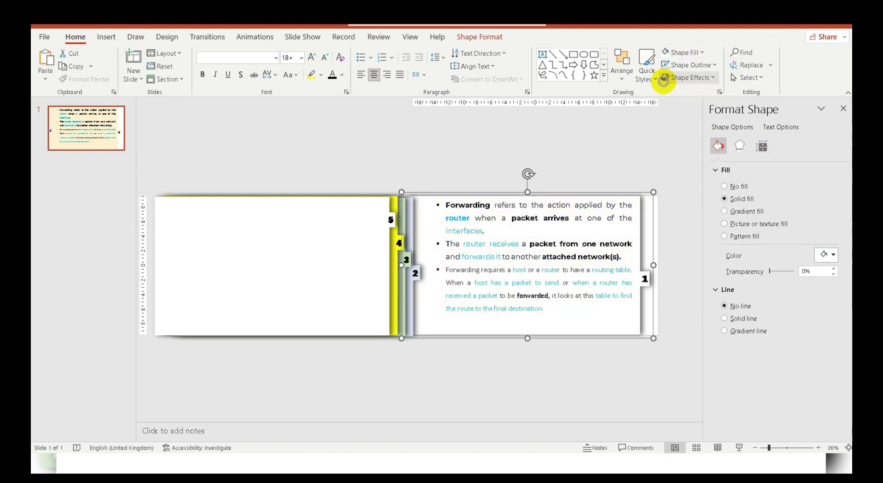
left_click(571, 388)
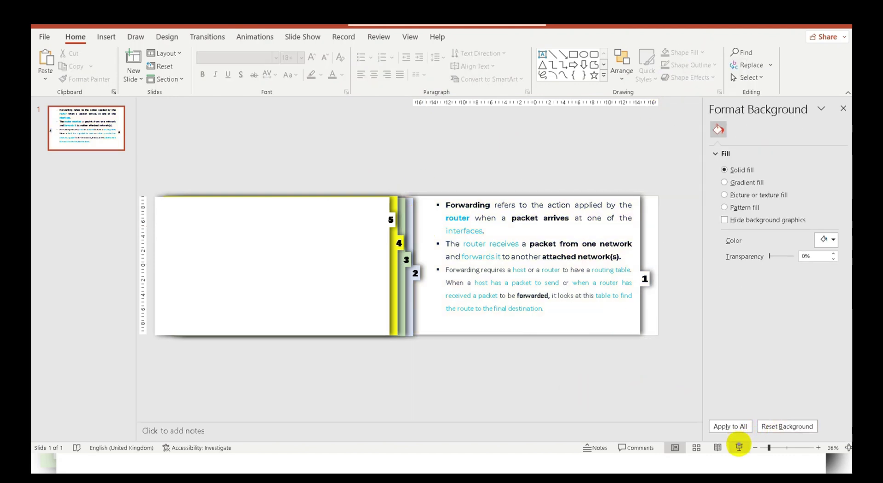
left_click(739, 446)
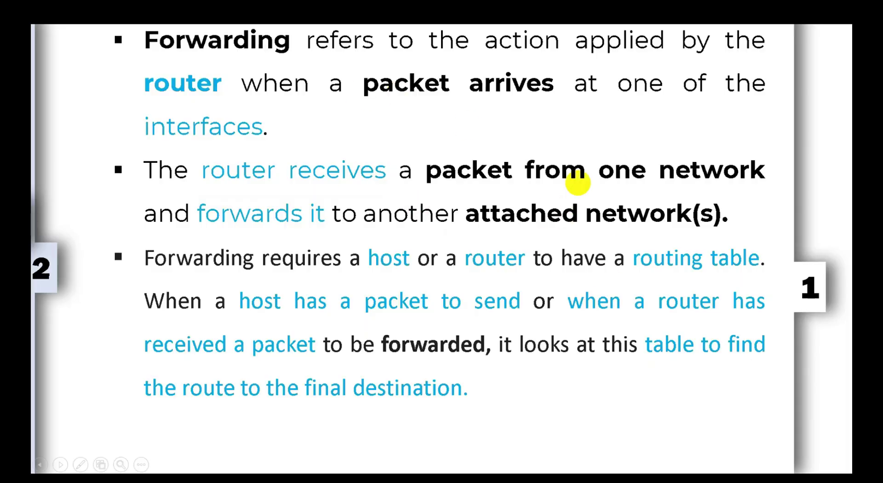
key("Escape")
left_click(498, 269)
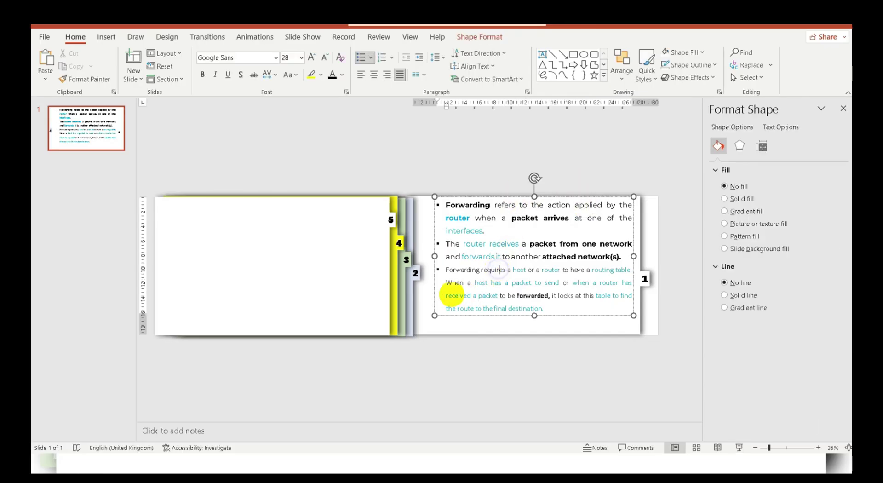
Replace the three Forwarding bullet marks with gold smiley-face symbols.
left_click_drag(434, 284, 431, 287)
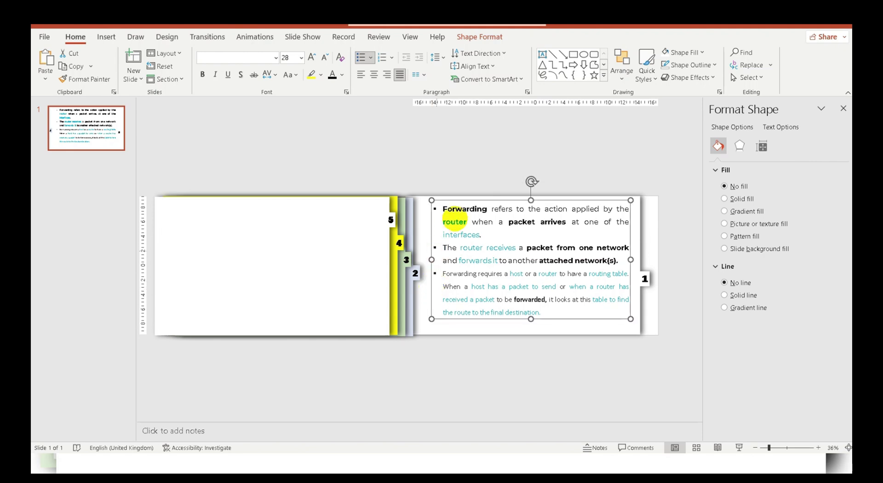
left_click_drag(443, 213, 565, 315)
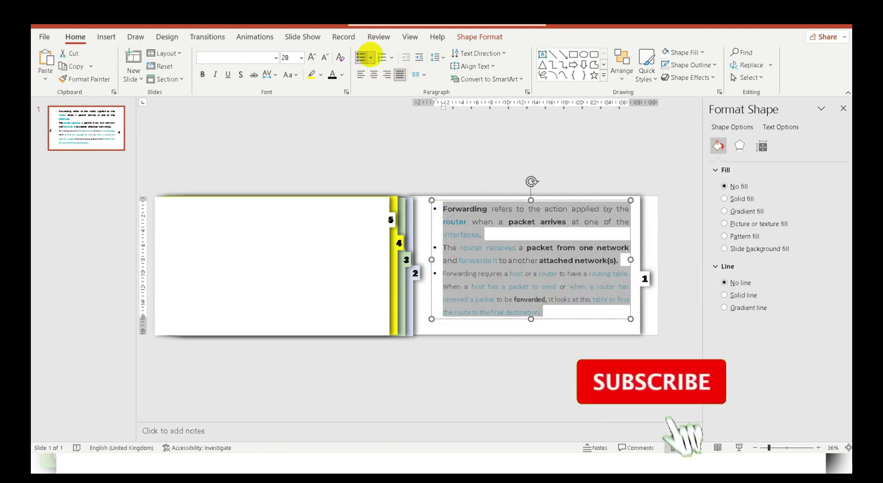
left_click(371, 57)
left_click(398, 219)
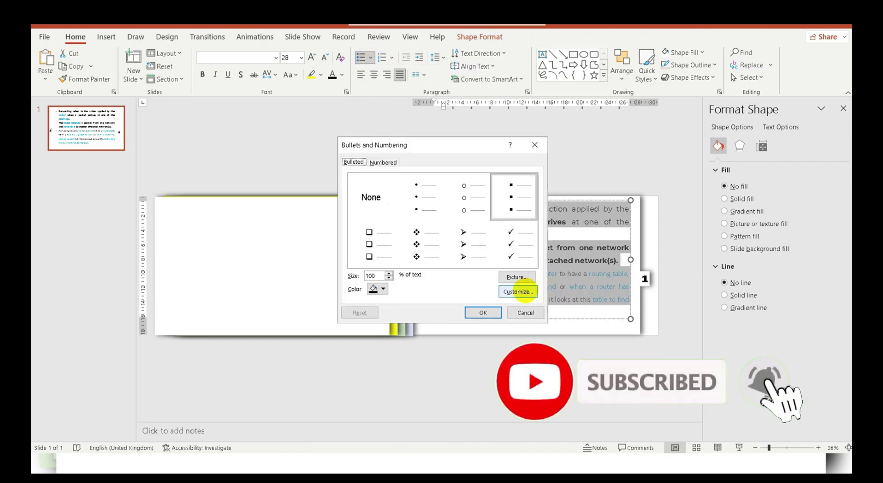
left_click(527, 288)
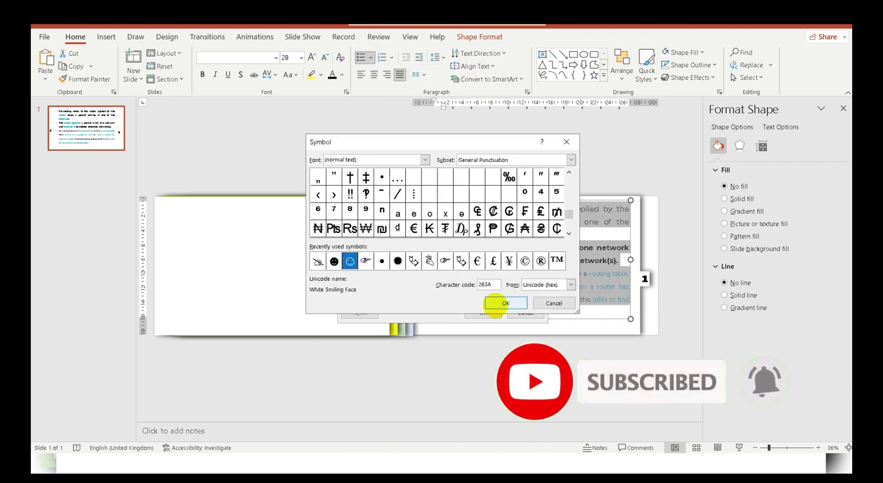
left_click(506, 303)
left_click(385, 289)
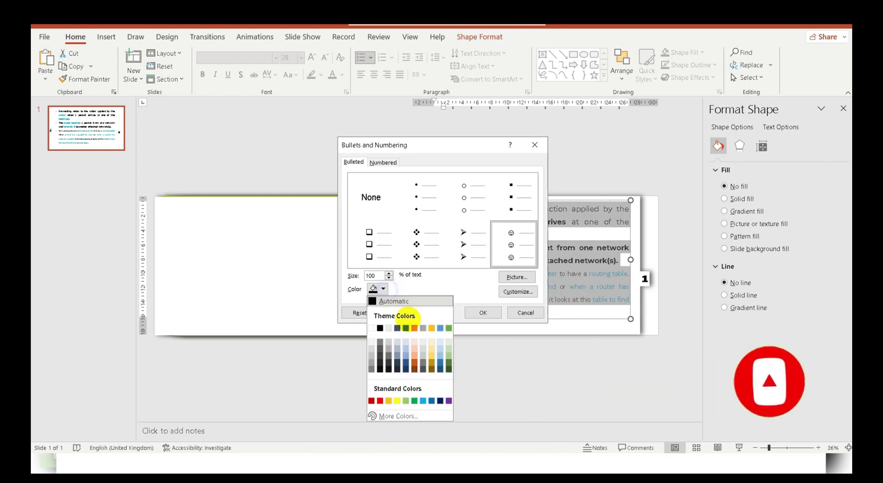
left_click(432, 326)
left_click(483, 313)
Preview the slide with the smiley bullets in full-screen Slide Show.
left_click(647, 383)
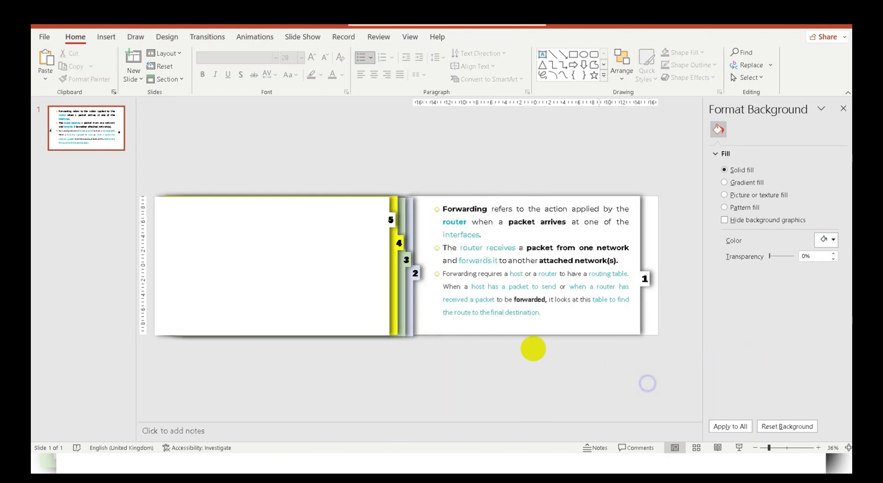
left_click(739, 446)
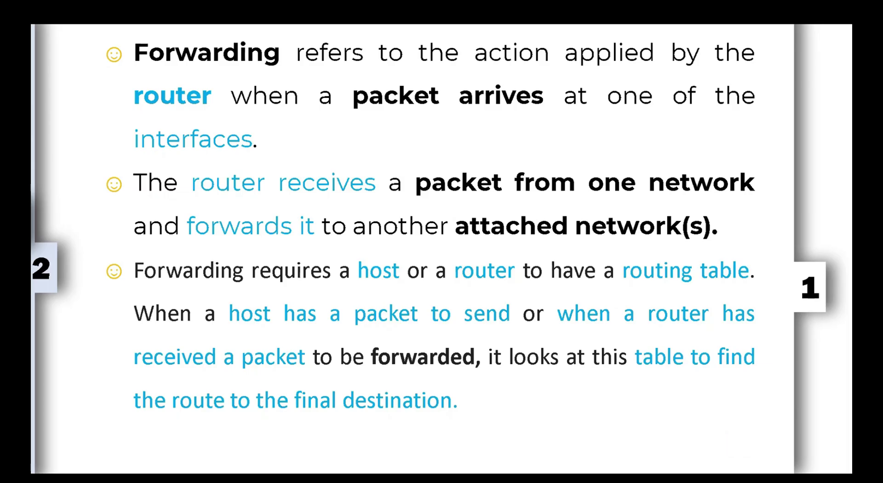
key("Escape")
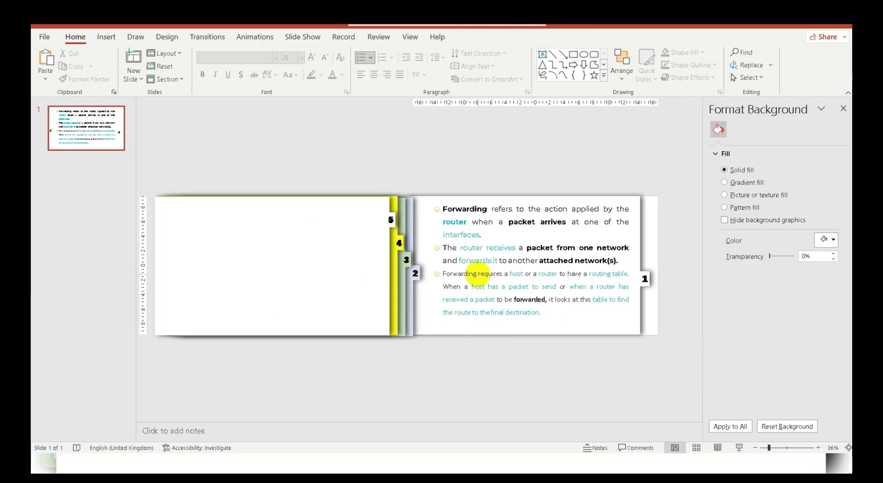
left_click(478, 274)
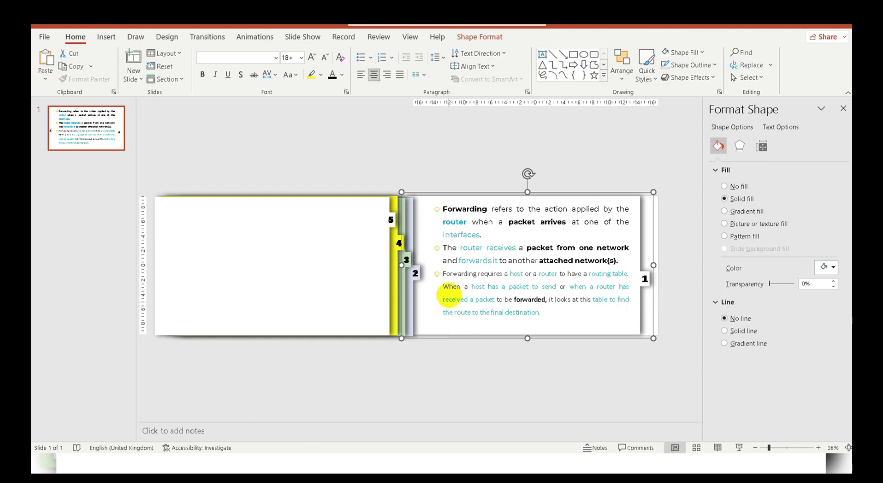
Group the bullet text box with the white page 1 card using Ctrl+G, then nudge the group right.
left_click(448, 299)
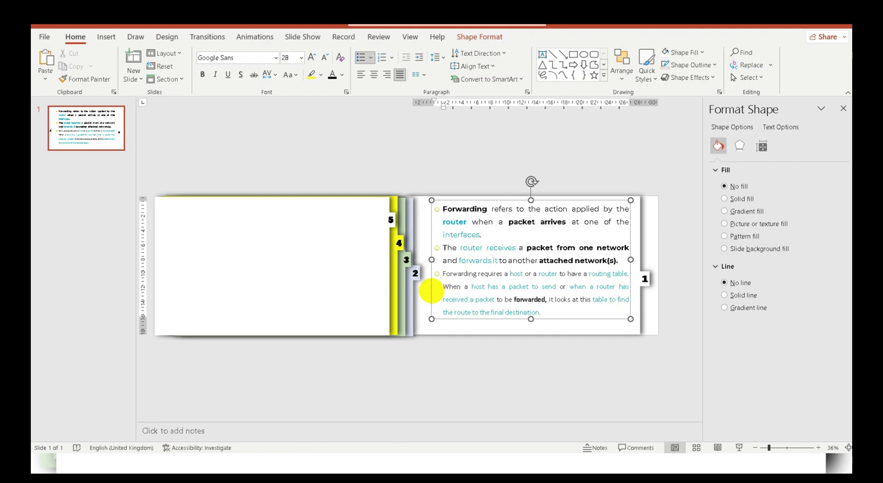
left_click(431, 291)
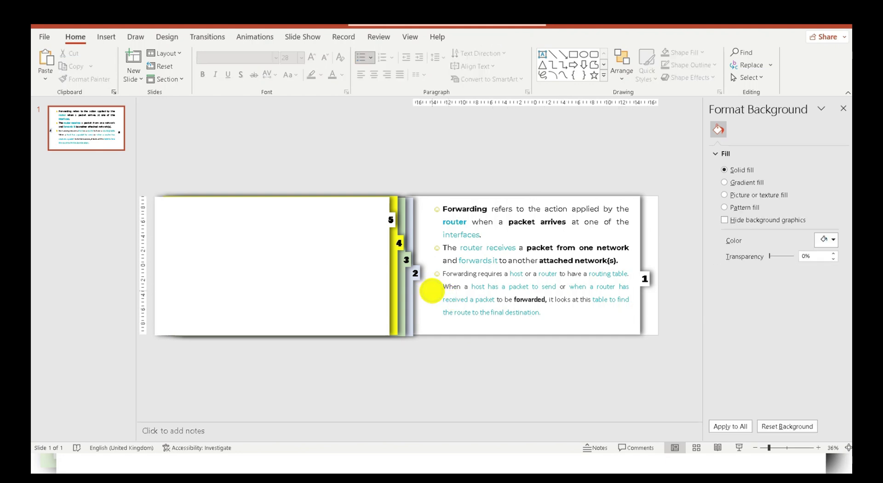
left_click(431, 291)
left_click(427, 324, "shift")
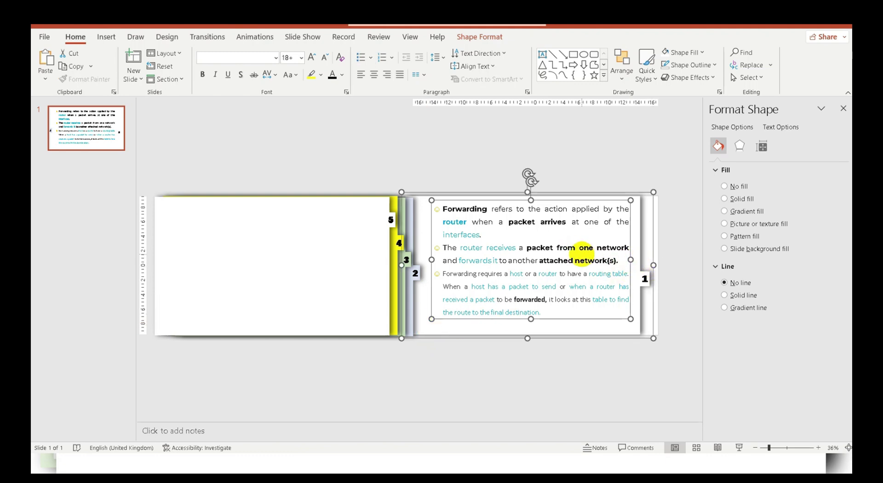
key("ctrl+g")
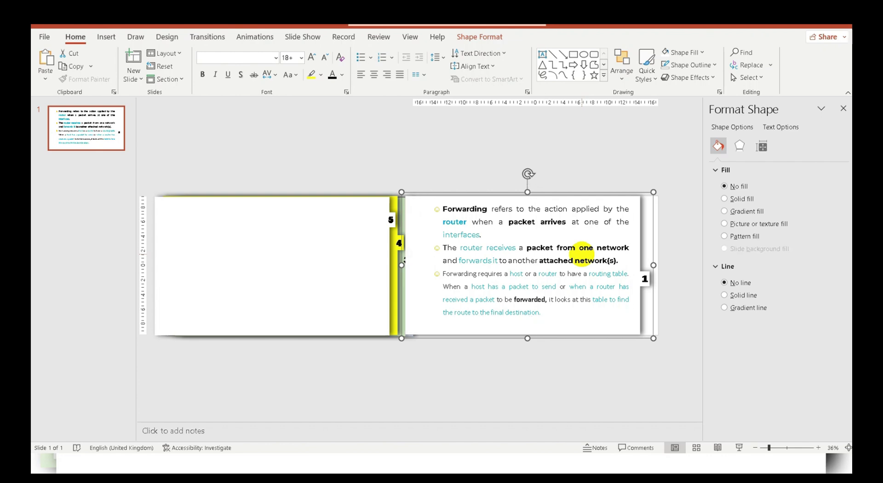
left_click(575, 393)
left_click(414, 268)
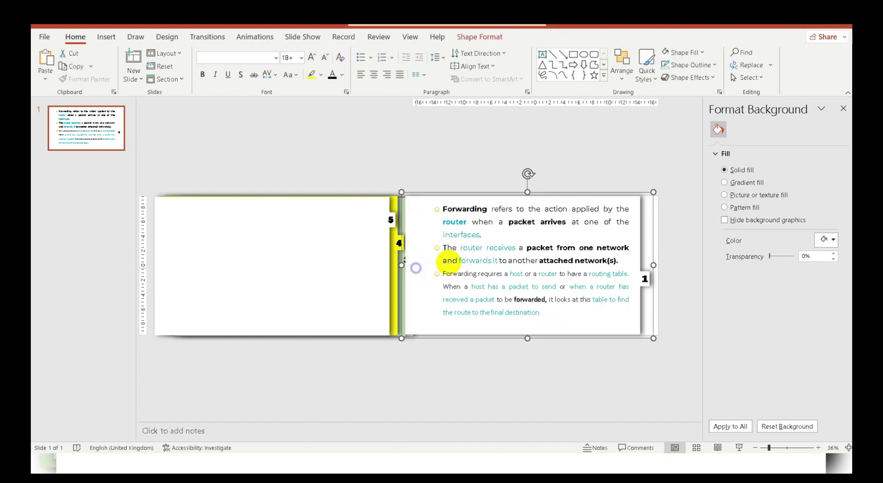
left_click_drag(484, 286, 482, 273)
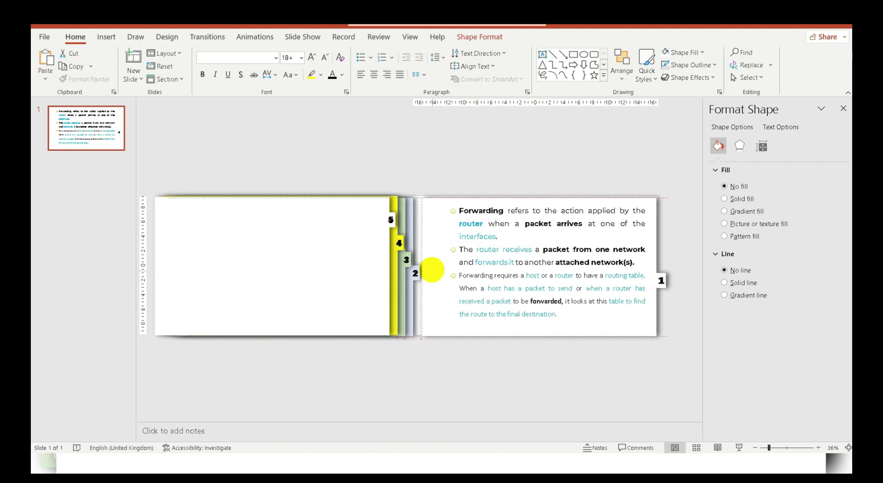
left_click(423, 374)
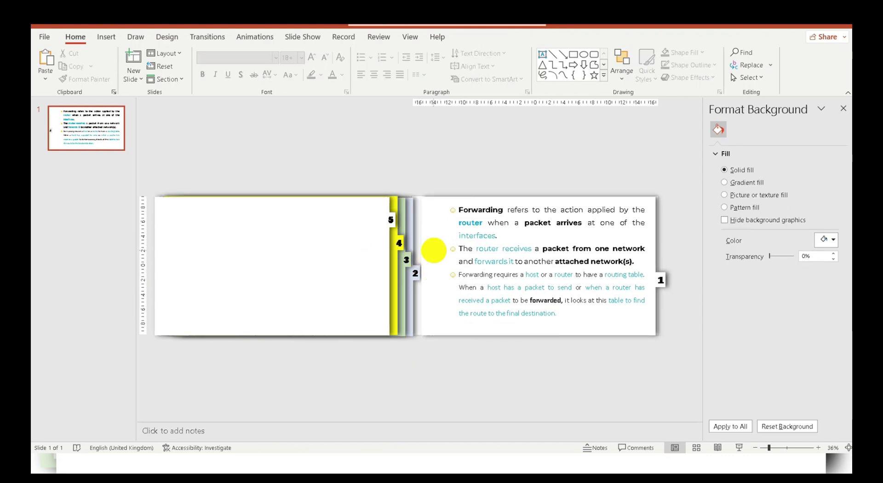
Send the Forwarding page behind all the other pages.
right_click(434, 249)
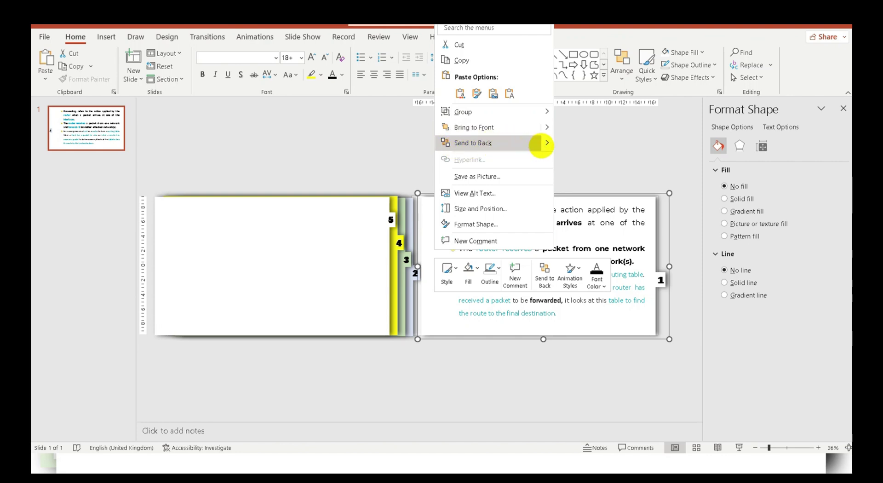
mouse_move(545, 144)
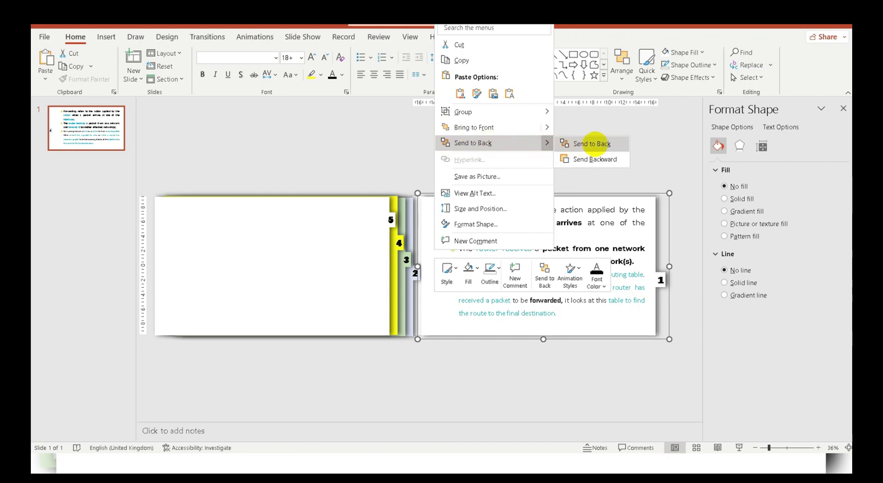
left_click(594, 143)
left_click(528, 389)
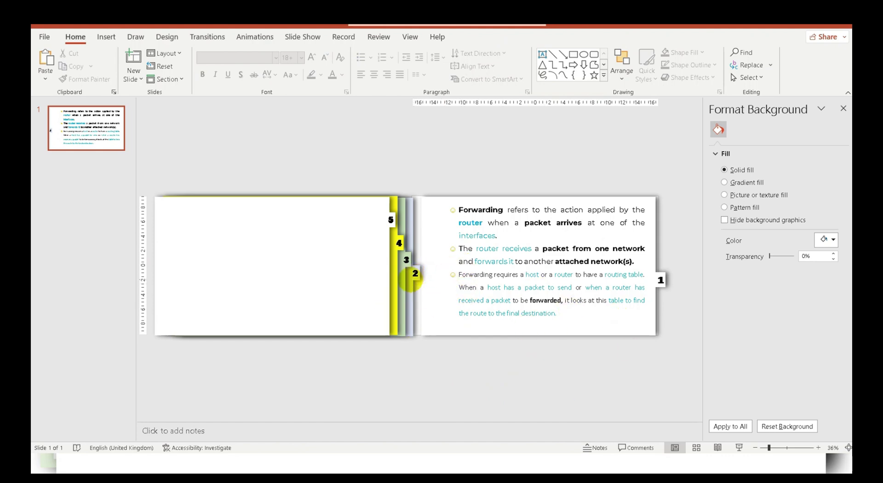
Widen the light-blue page 2 across page 1, then switch to the desktop.
left_click_drag(412, 280, 646, 279)
left_click(581, 361)
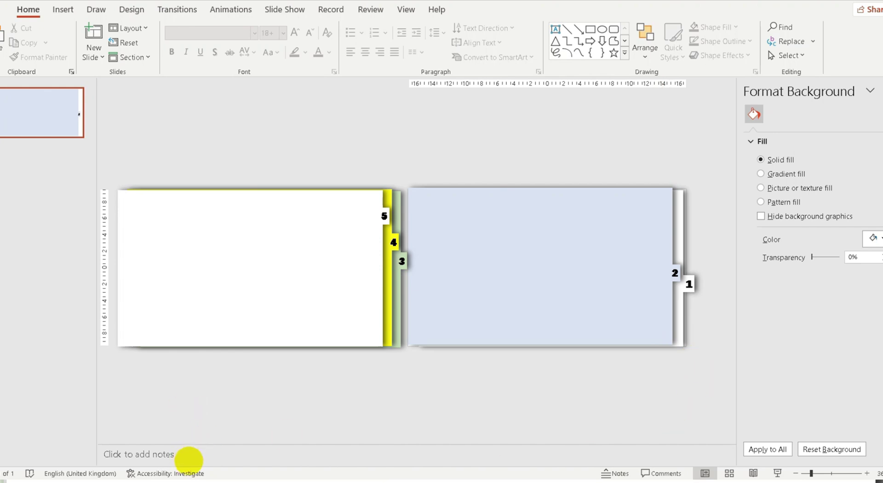
key("super+d")
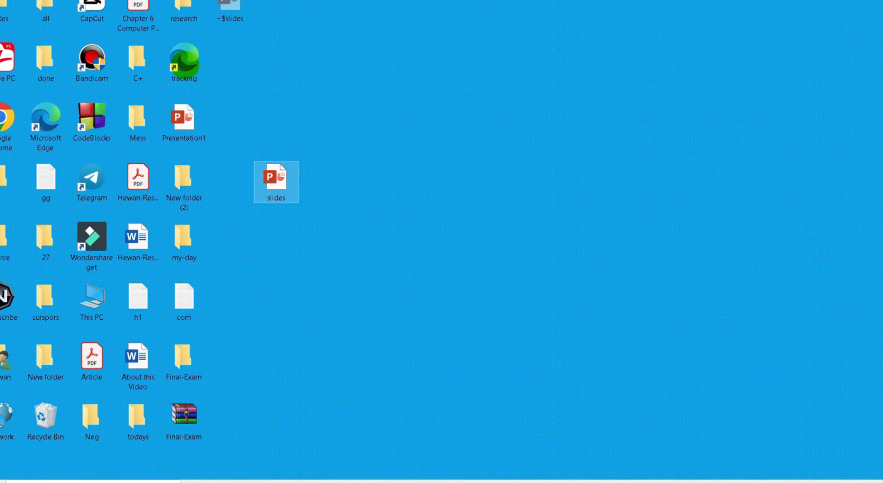
Search Google for 'computer networking 5g' in Edge and browse the image results.
double_click(184, 62)
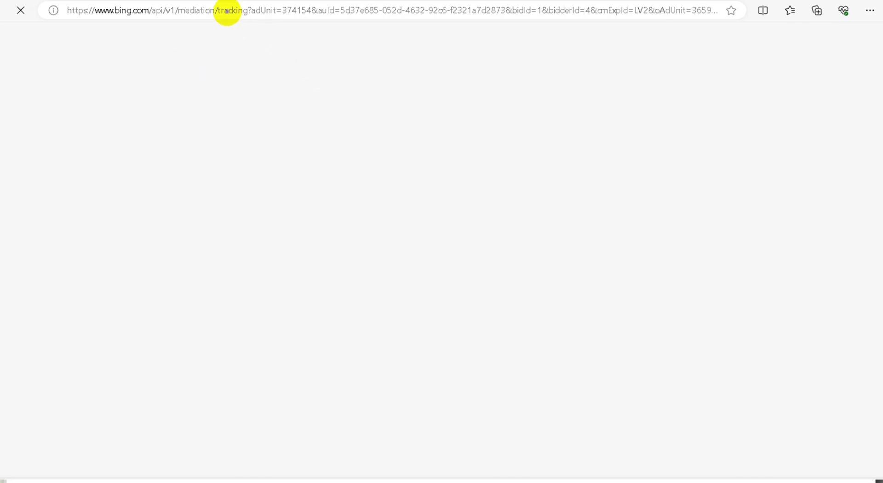
left_click(227, 10)
left_click(87, 50)
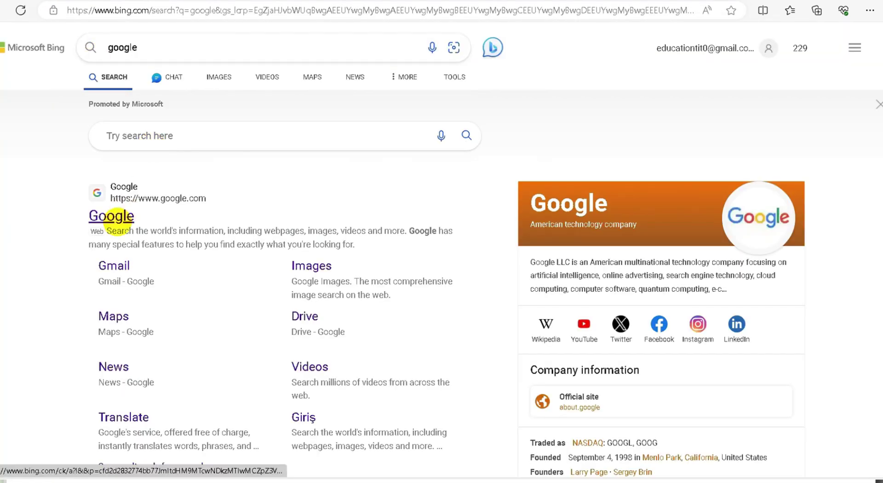
left_click(110, 217)
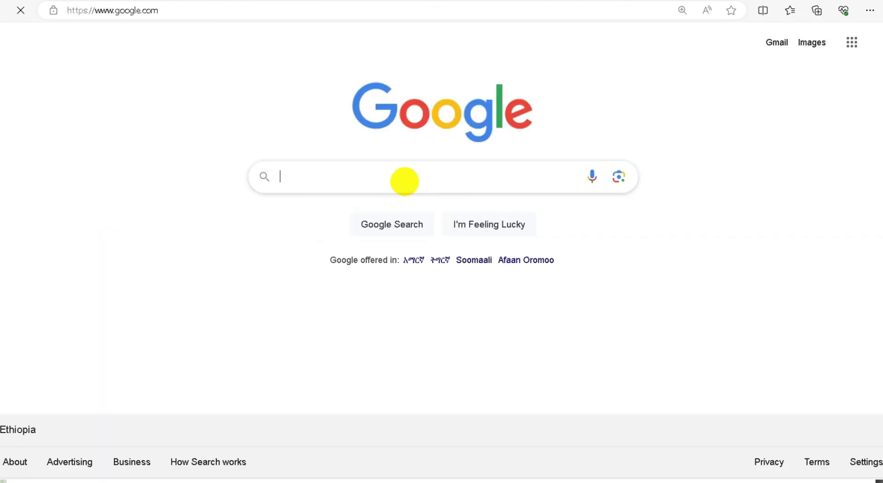
left_click(405, 180)
type("comp")
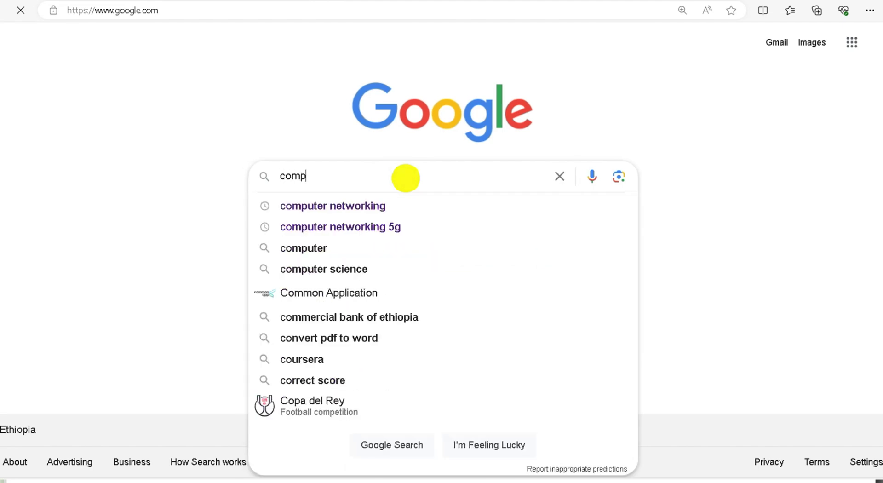
type("uter networking ")
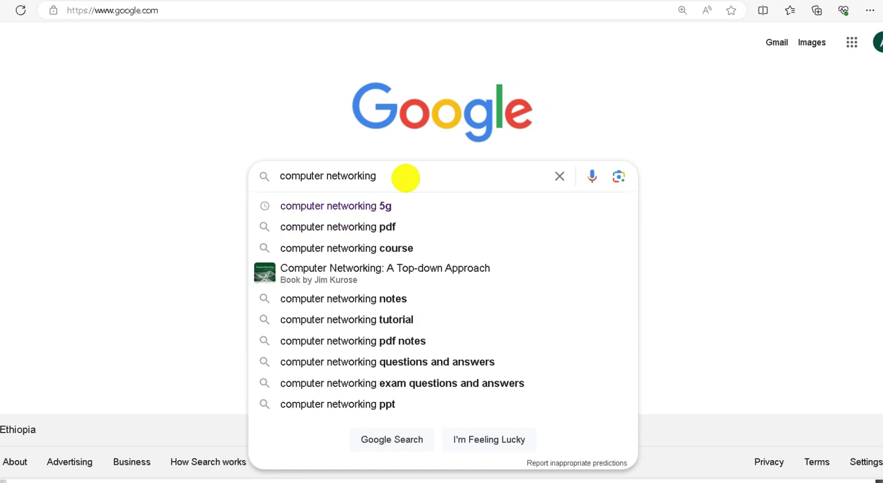
type("5g")
key("Return")
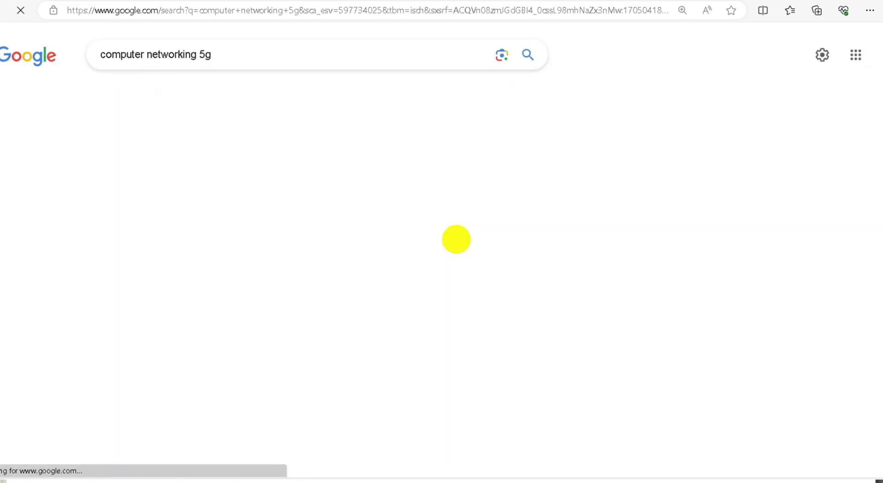
scroll(456, 239, "down", 3)
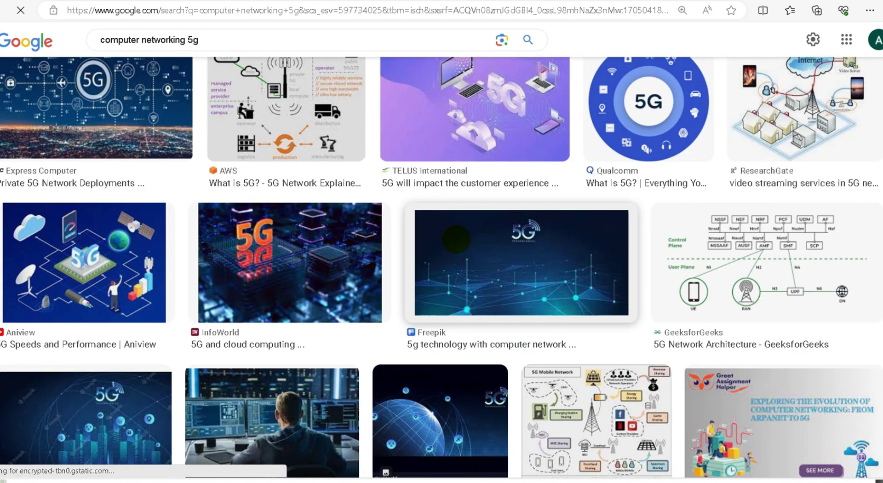
Launch the Snipping Tool from Windows search.
key("super")
type("sn")
left_click(60, 154)
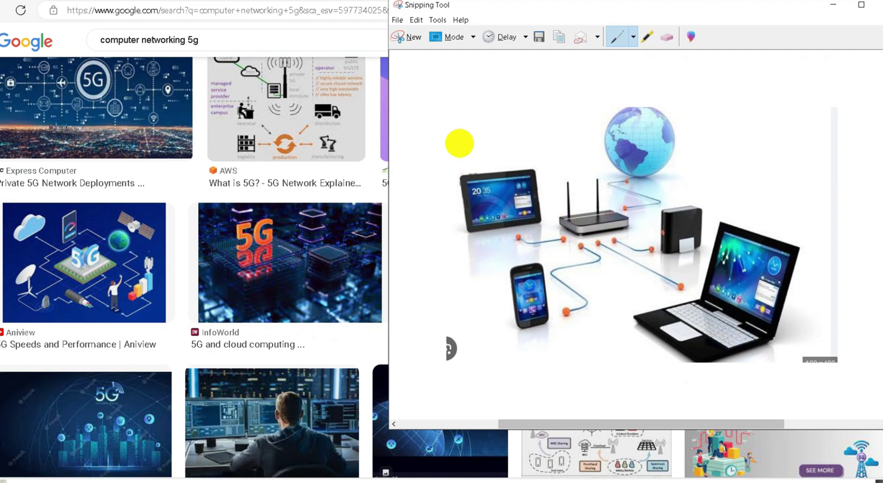
Enlarge the Aniview 5G image preview and relaunch the Snipping Tool.
left_click(413, 38)
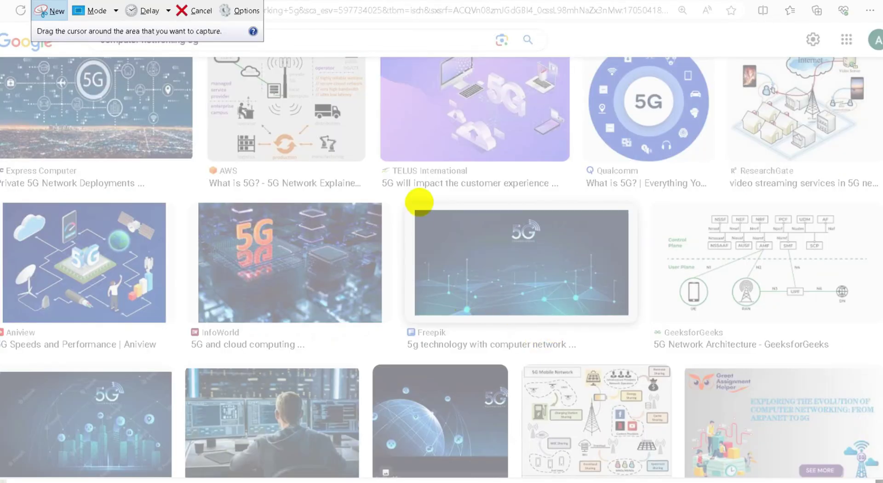
key("Escape")
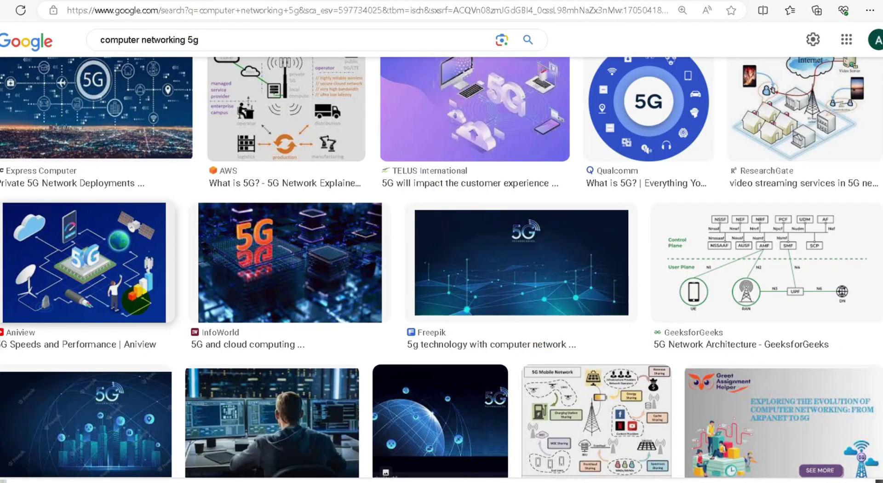
left_click(88, 262)
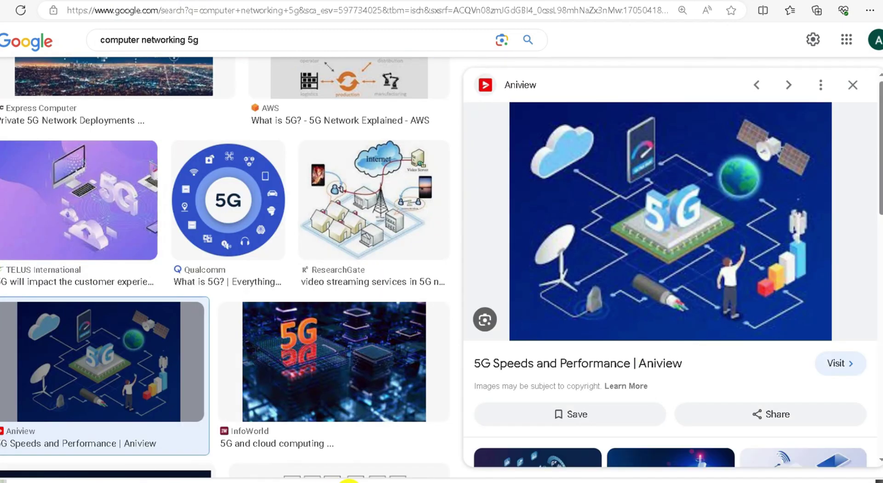
left_click(355, 478)
type("sn")
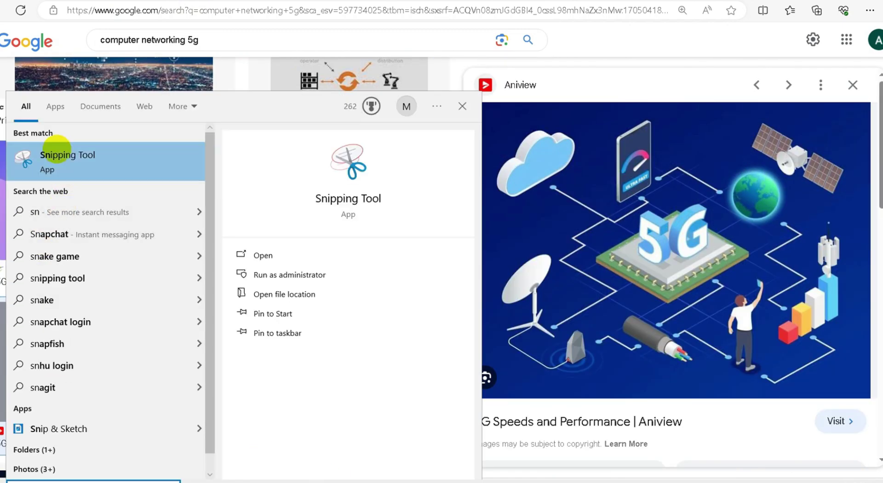
key("Return")
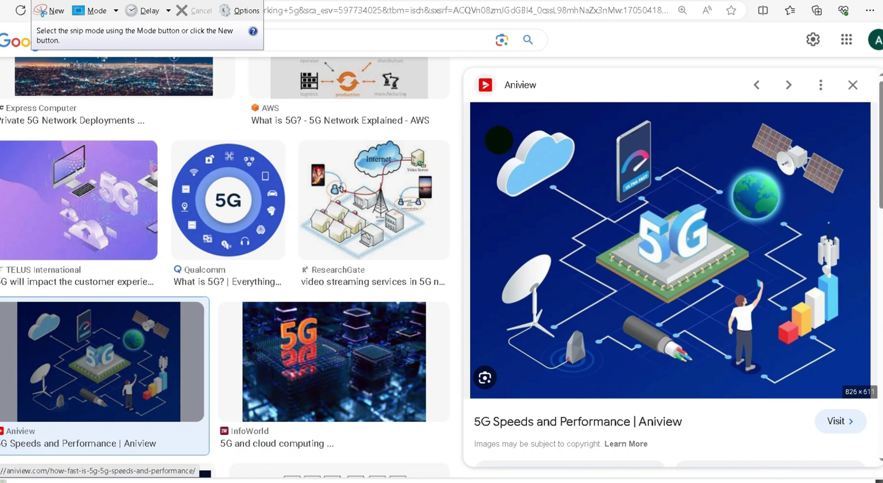
Snip the enlarged 5G network image and copy it to the clipboard.
left_click(47, 10)
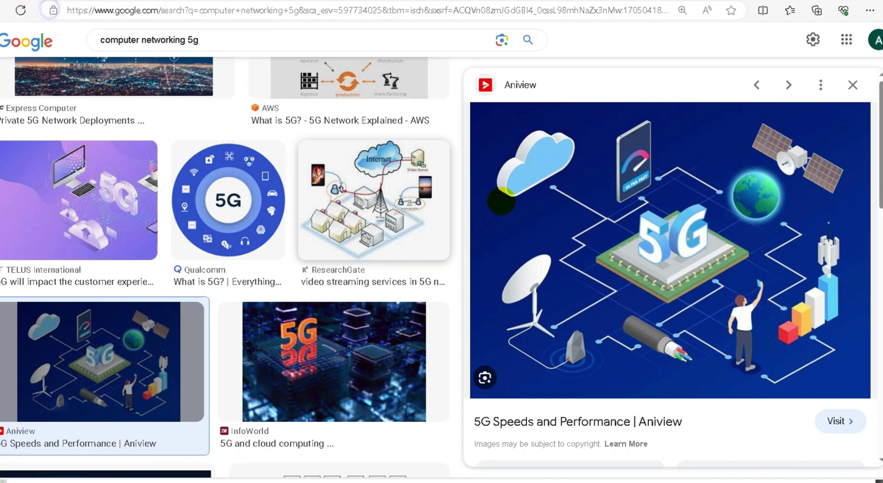
left_click_drag(495, 120, 858, 401)
right_click(652, 250)
left_click(678, 268)
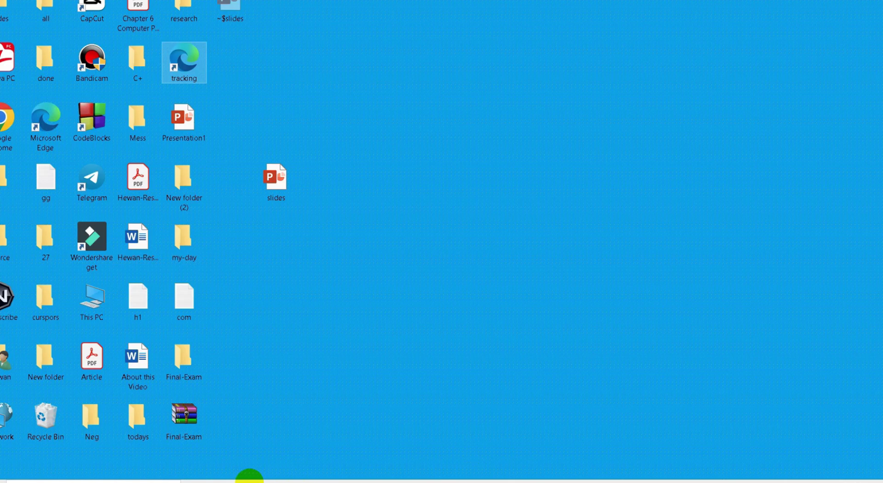
left_click(249, 478)
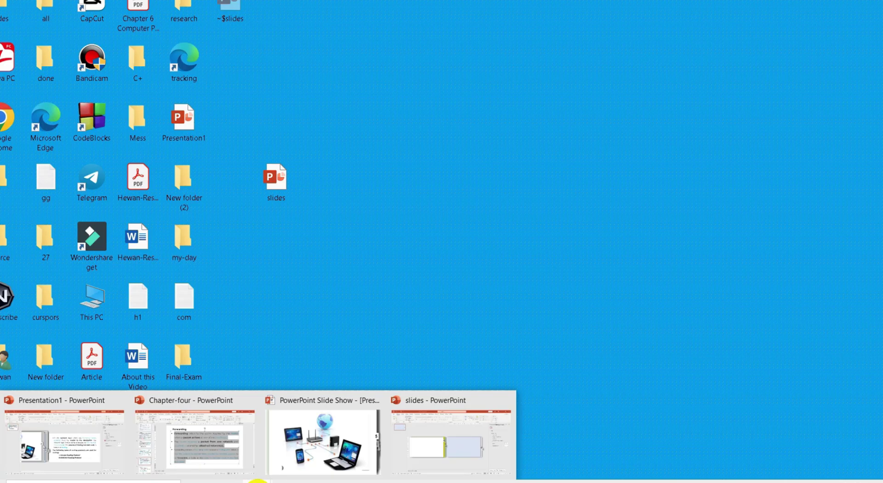
Paste the copied 5G picture onto the light-blue page in the slides presentation.
left_click(403, 455)
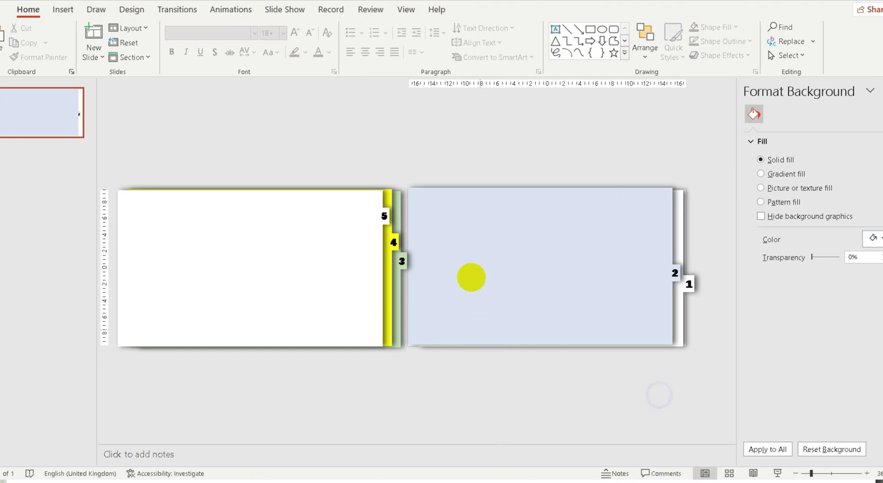
left_click(474, 242)
right_click(474, 243)
left_click(501, 61)
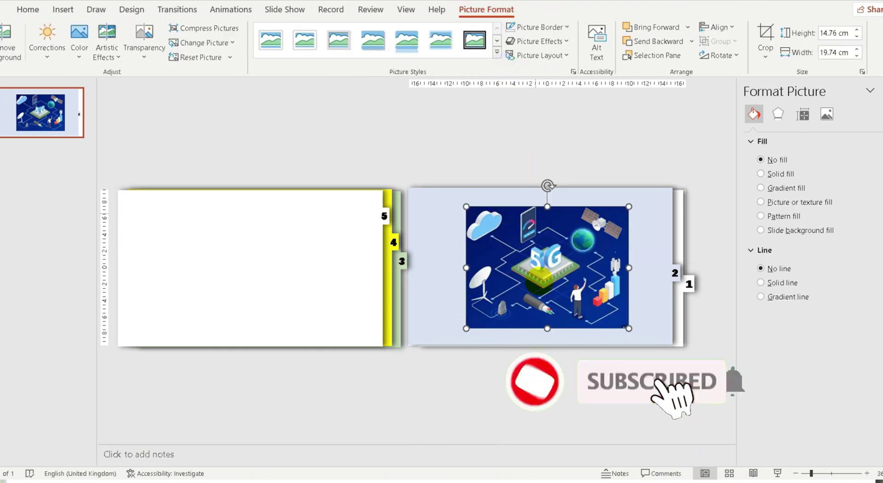
Resize and centre the 5G picture to about 17.88 × 27.03 cm on page 2.
left_click_drag(465, 328, 437, 350)
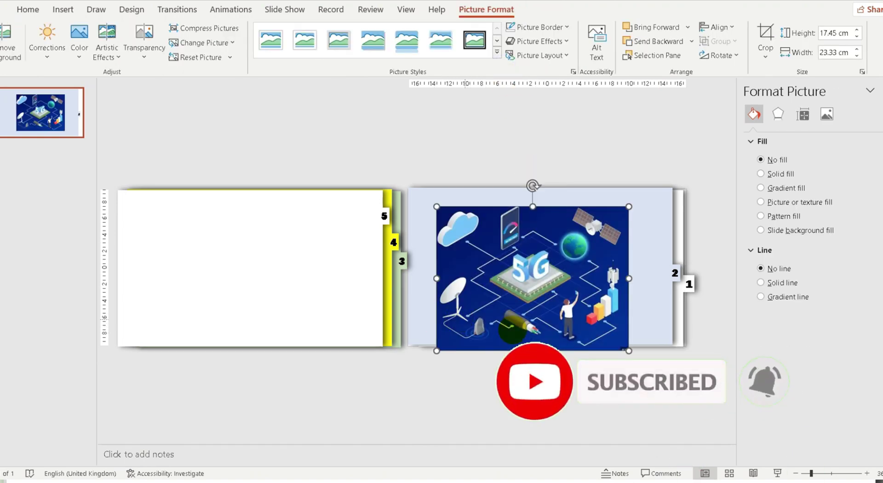
left_click_drag(511, 330, 510, 317)
left_click_drag(629, 264, 659, 265)
left_click_drag(548, 336, 548, 339)
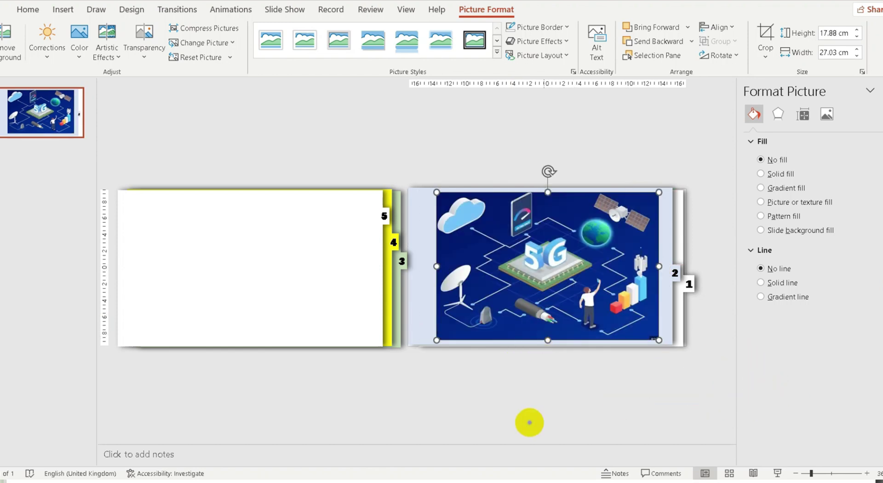
left_click(529, 420)
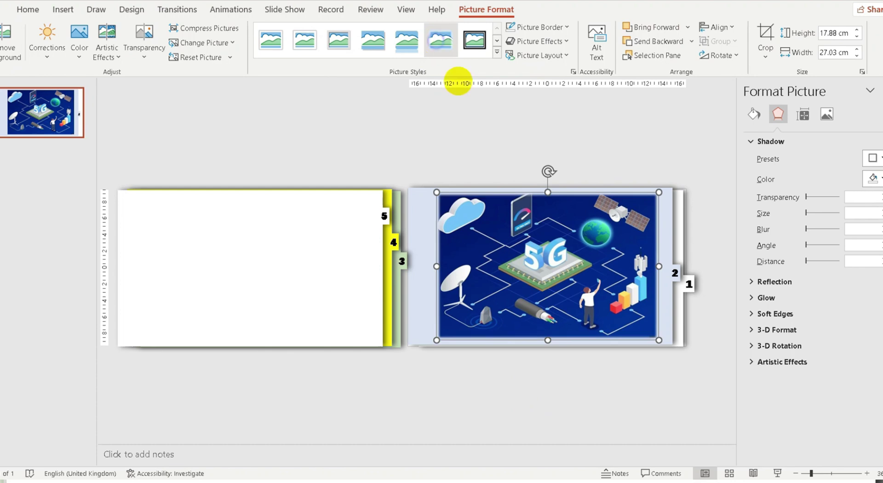
left_click(495, 456)
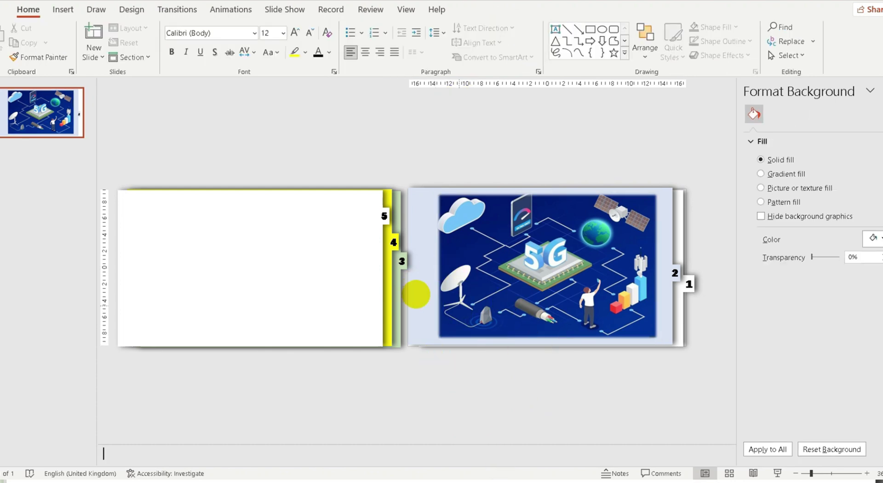
Preview the slide full-screen, then select light-blue page 2 and show its Shape Fill colours.
left_click(776, 473)
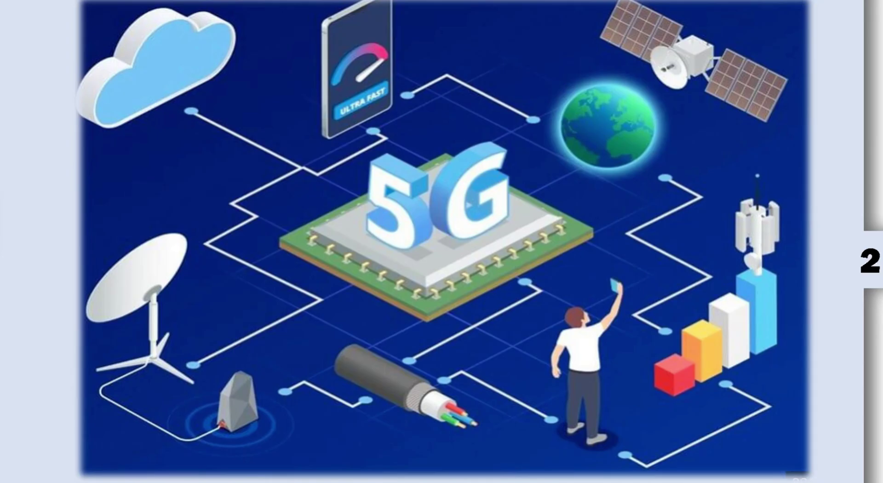
key("Escape")
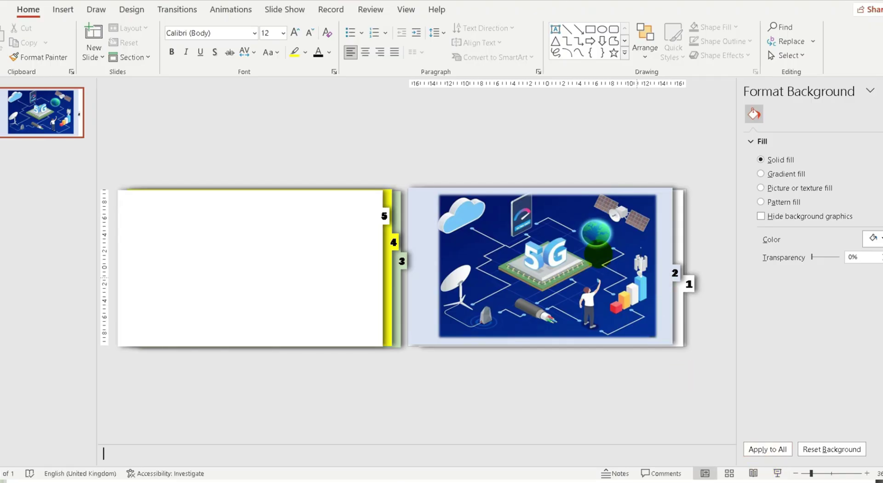
key("F5")
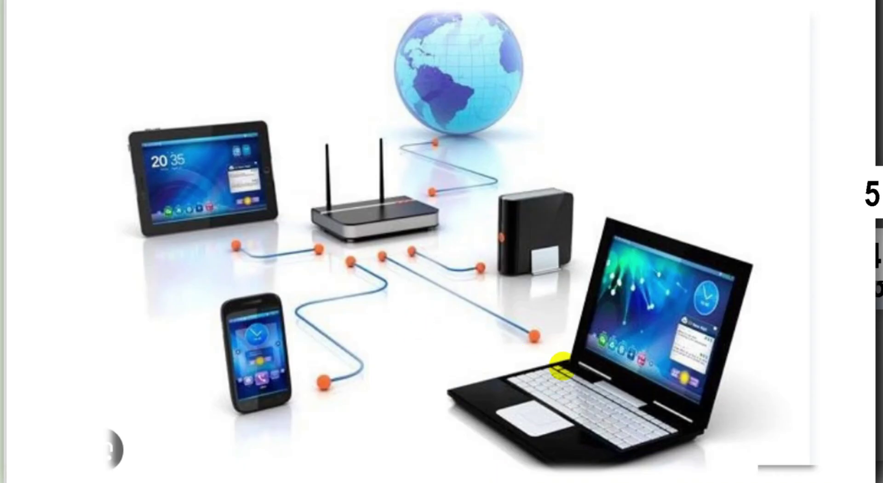
key("Escape")
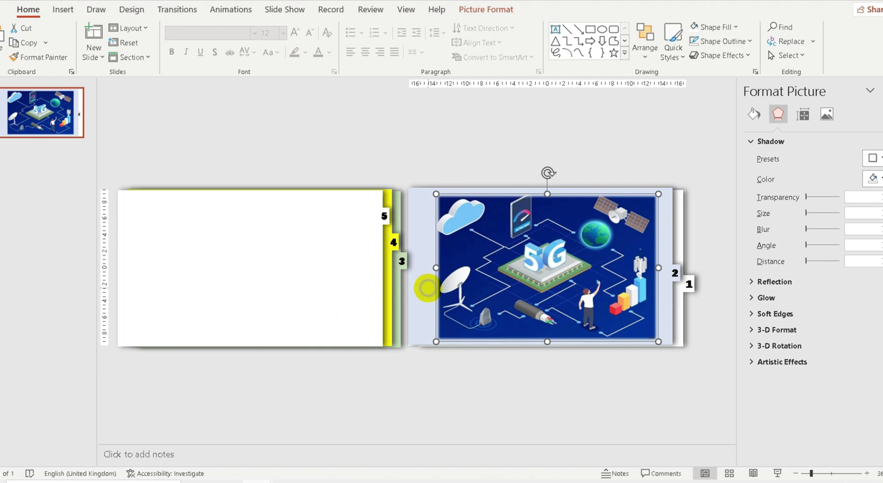
left_click(424, 286)
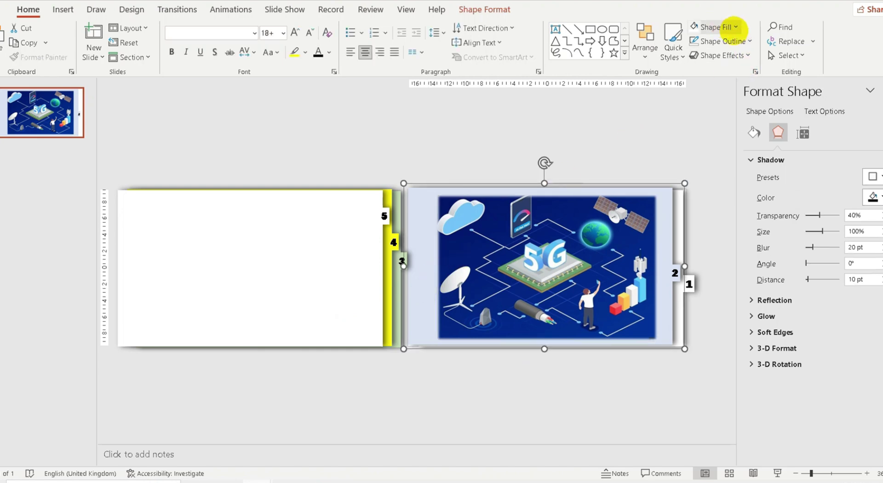
left_click(734, 27)
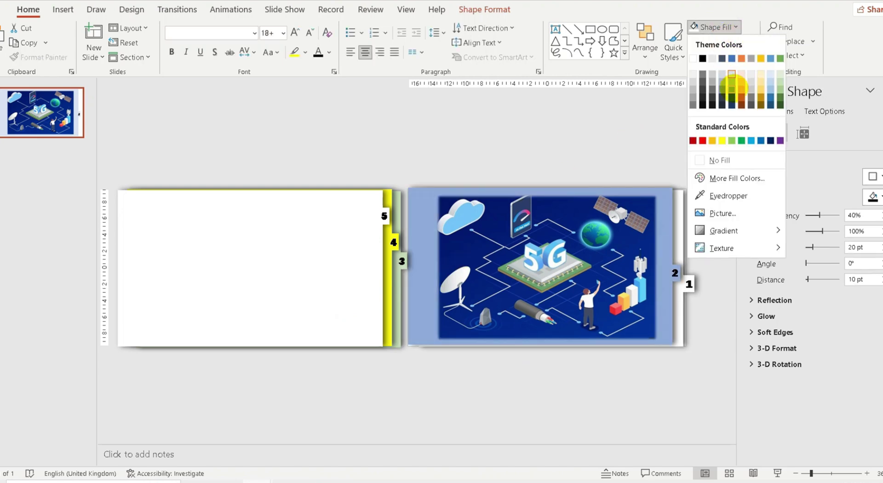